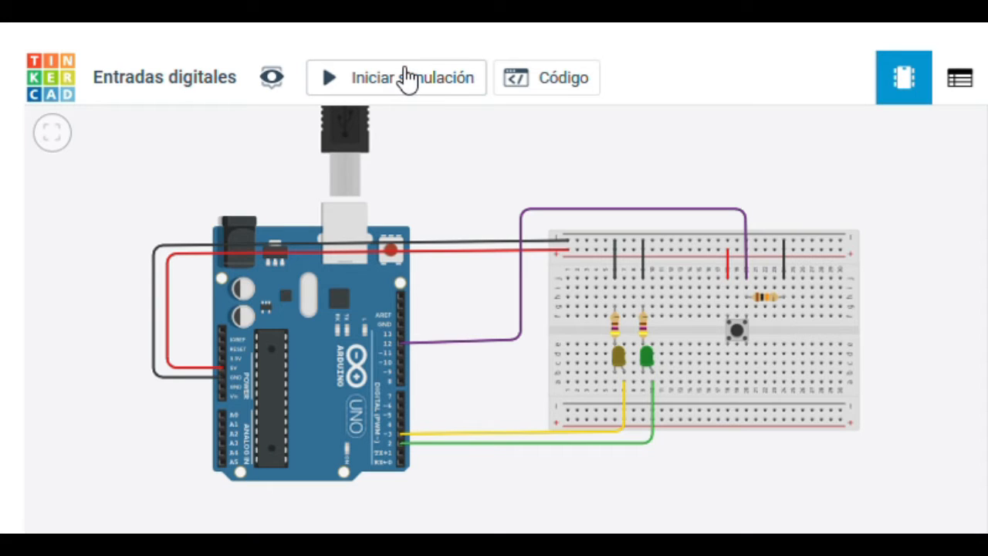
# Step: Simulate the Entradas digitales circuit and operate the pushbutton to test the yellow and green LEDs
pyautogui.click(407, 79)
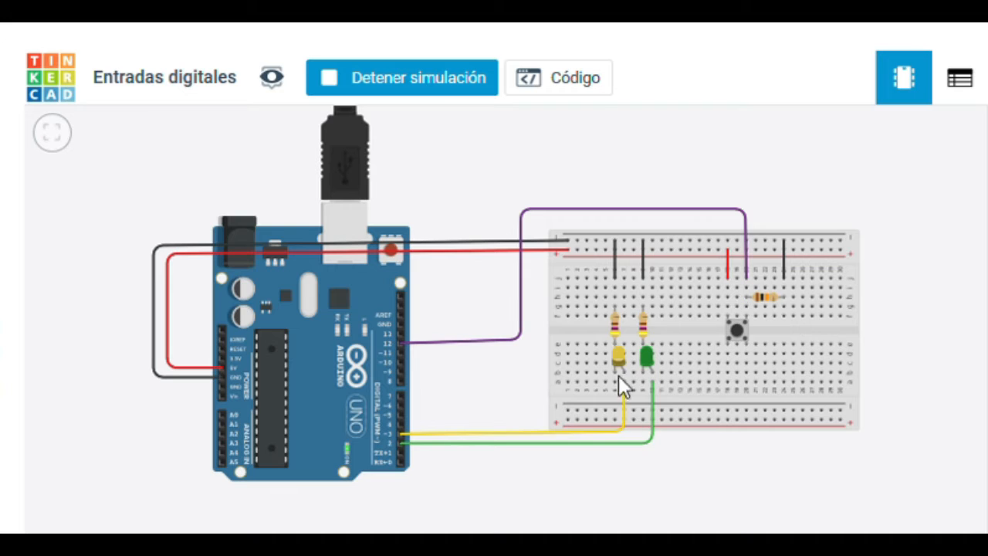
pyautogui.click(738, 334)
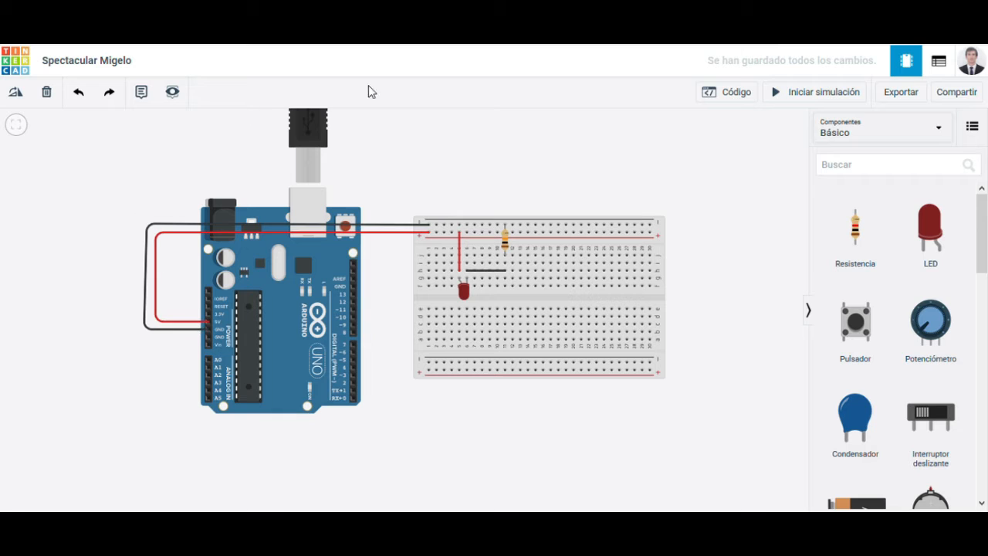
# Step: Run the simulation of the directly powered red LED circuit, and stop it after checking the LED
pyautogui.click(832, 94)
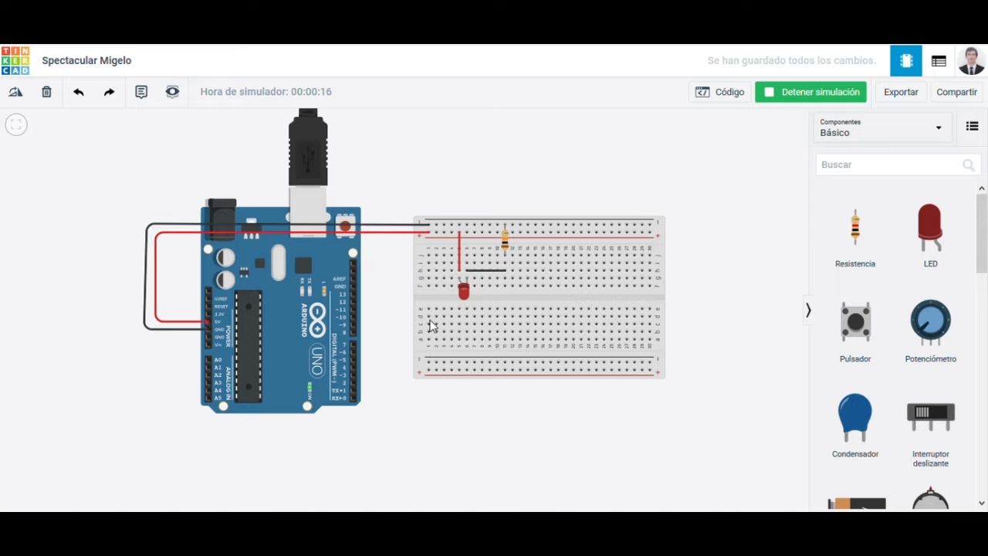
pyautogui.click(783, 96)
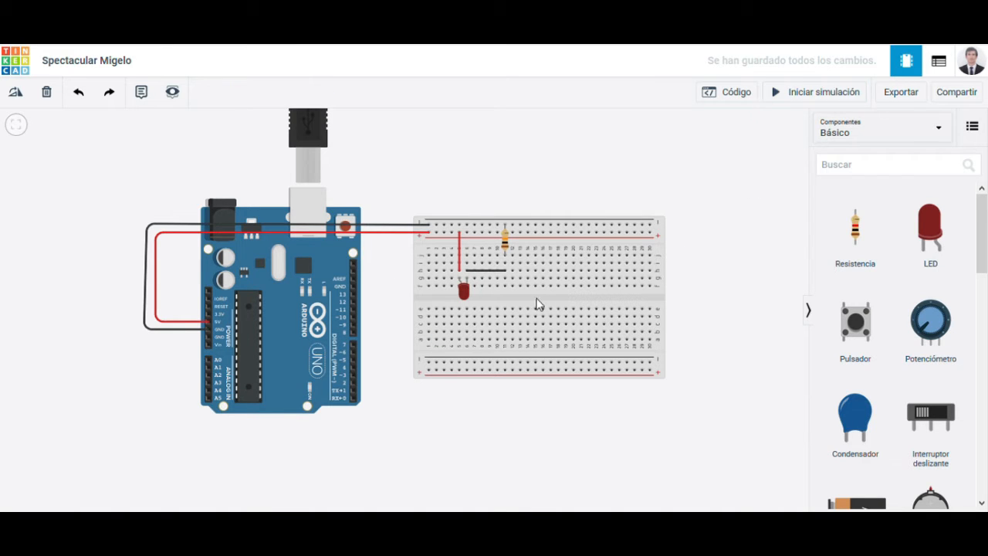
# Step: Add a pushbutton to the breadboard, straddling the central gap beside the red LED
pyautogui.moveTo(512, 283); pyautogui.dragTo(474, 271)
pyautogui.moveTo(847, 328); pyautogui.dragTo(537, 183)
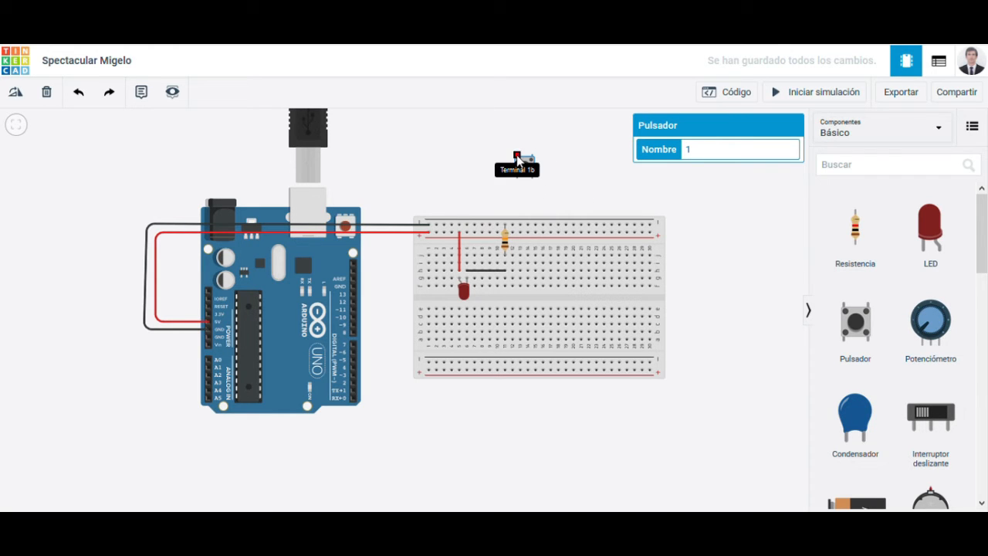
pyautogui.moveTo(525, 162); pyautogui.dragTo(489, 289)
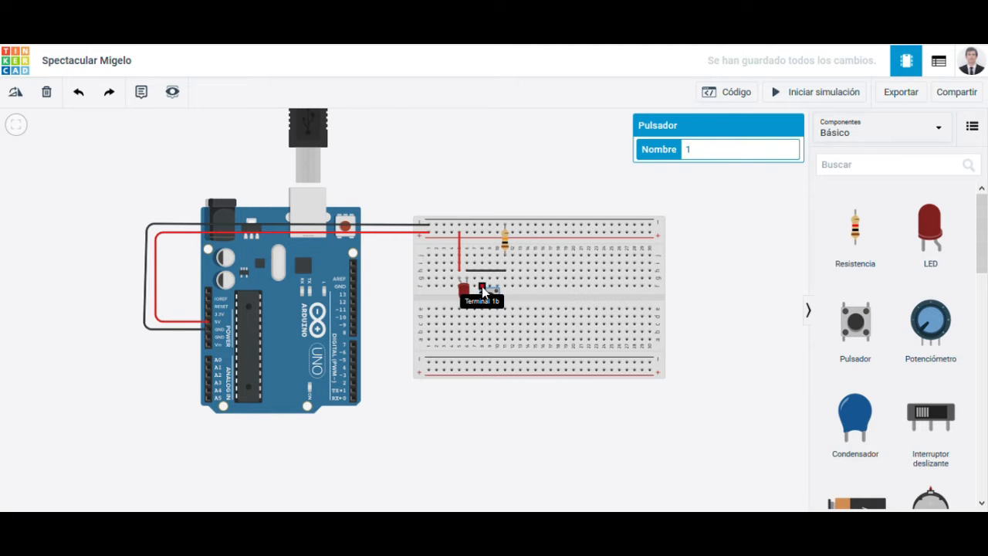
pyautogui.moveTo(482, 286); pyautogui.dragTo(498, 293)
# Step: Shorten the black wire to end above the pushbutton's right-hand terminal, and shift the pushbutton one column closer to the LED
pyautogui.click(468, 272)
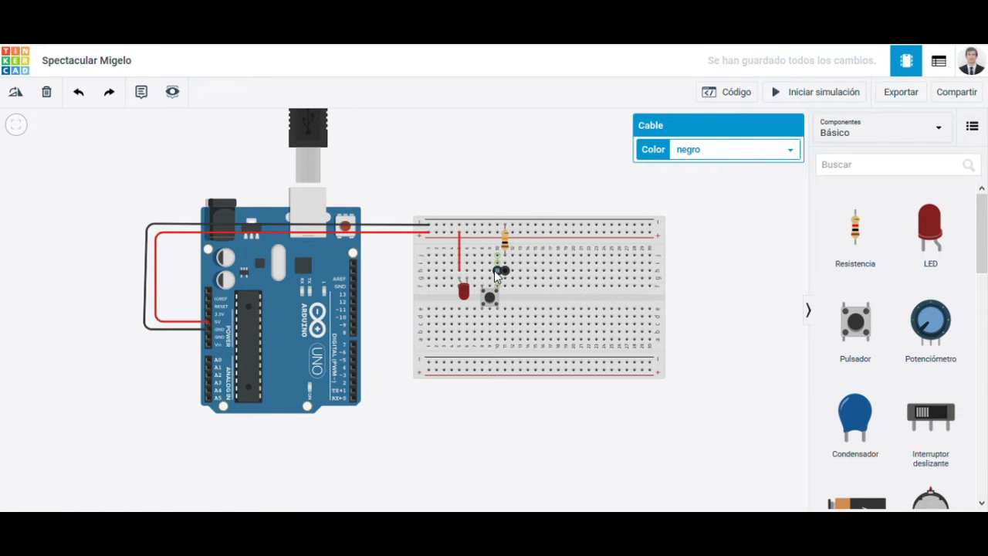
pyautogui.click(490, 270)
pyautogui.moveTo(498, 304); pyautogui.dragTo(493, 302)
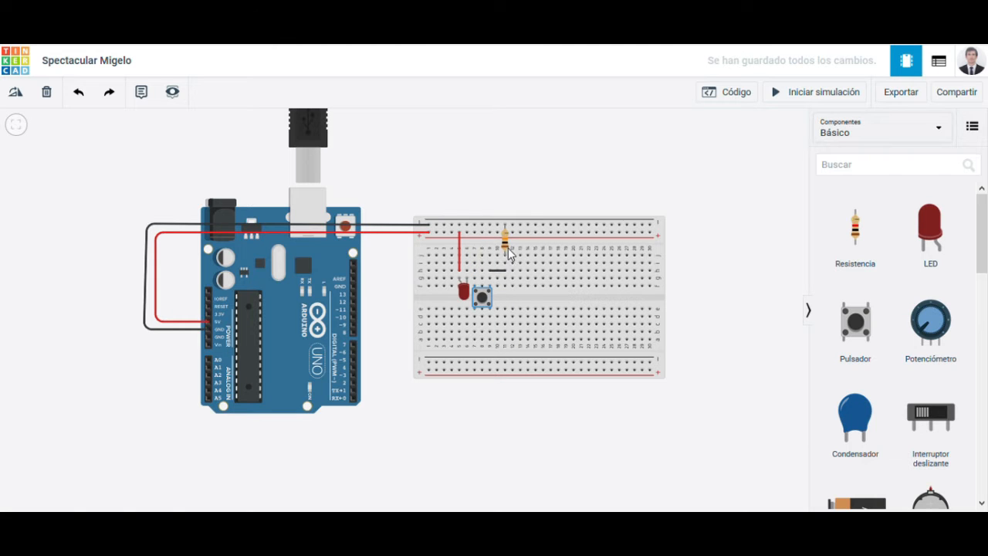
# Step: Connect the LED's free lead to the pushbutton's left-hand terminal with a short wire and color it red
pyautogui.click(467, 270)
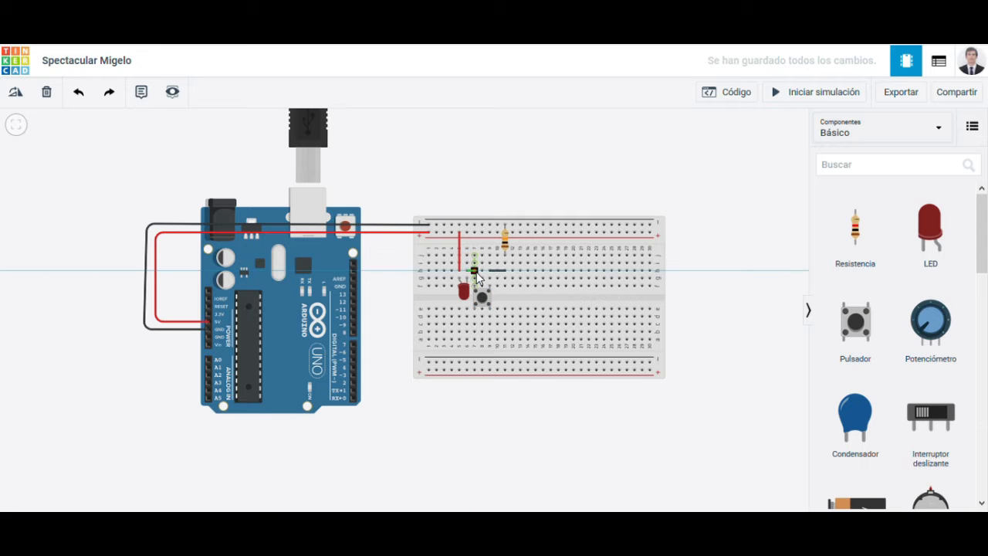
pyautogui.click(476, 270)
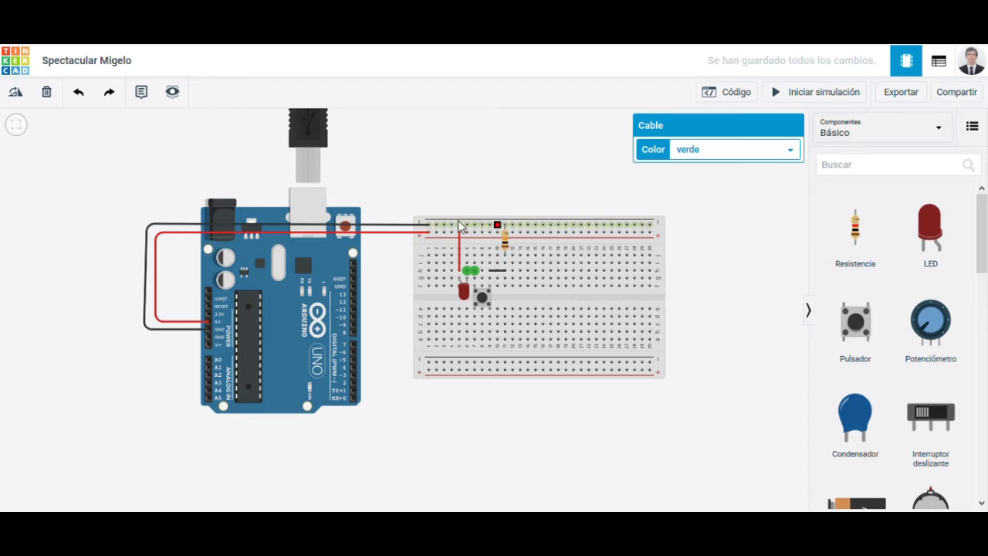
pyautogui.click(495, 160)
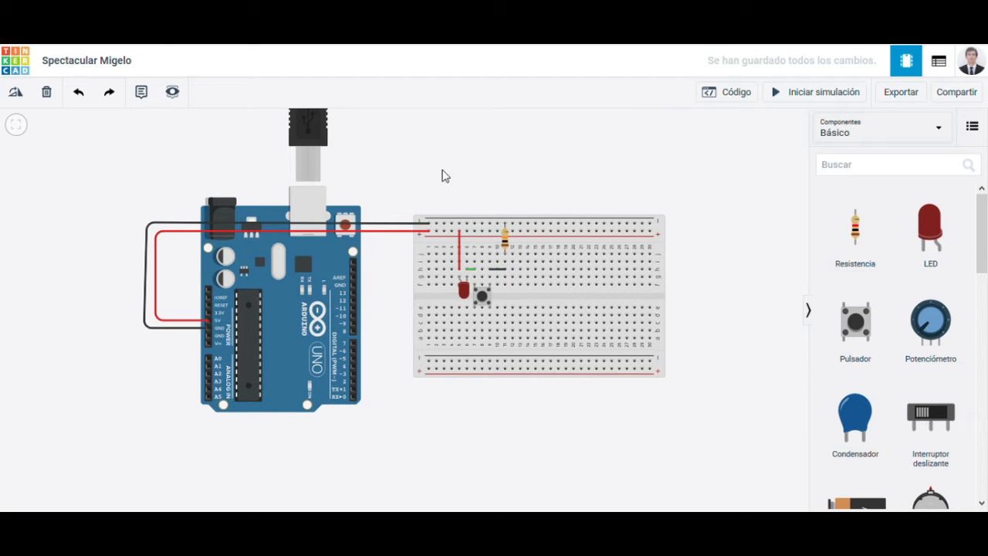
pyautogui.click(471, 269)
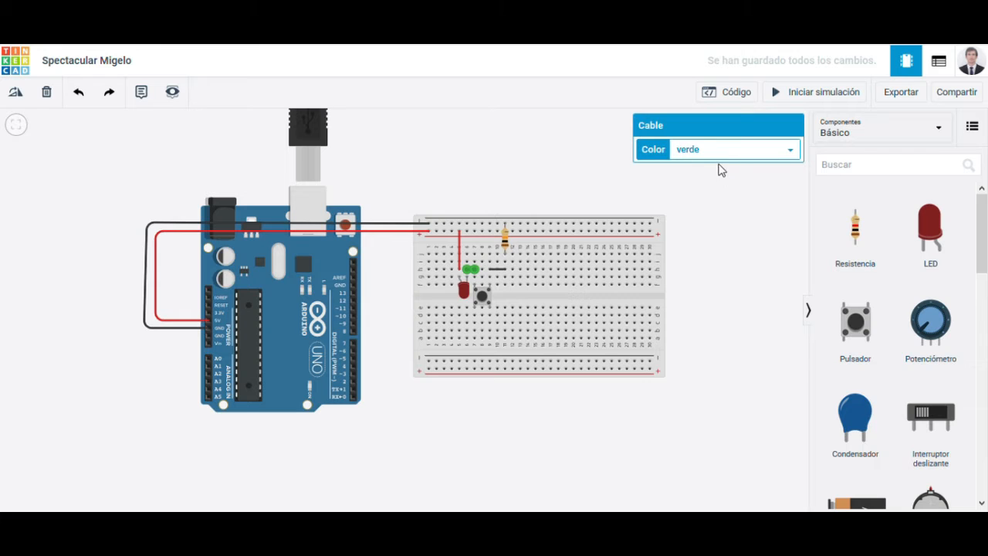
pyautogui.click(702, 191)
pyautogui.click(559, 189)
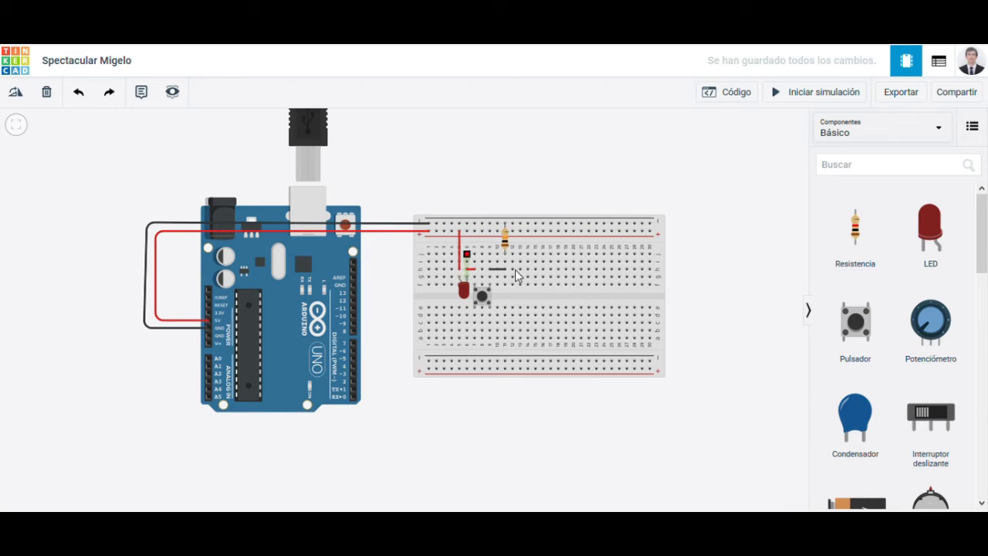
# Step: Simulate the circuit and operate the pushbutton to test whether it switches the LED
pyautogui.click(833, 92)
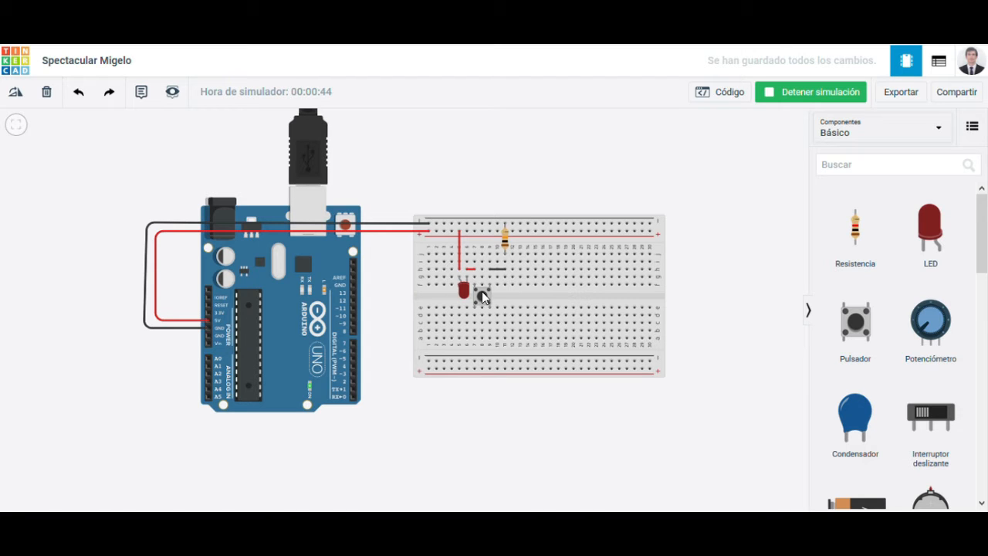
pyautogui.click(487, 302)
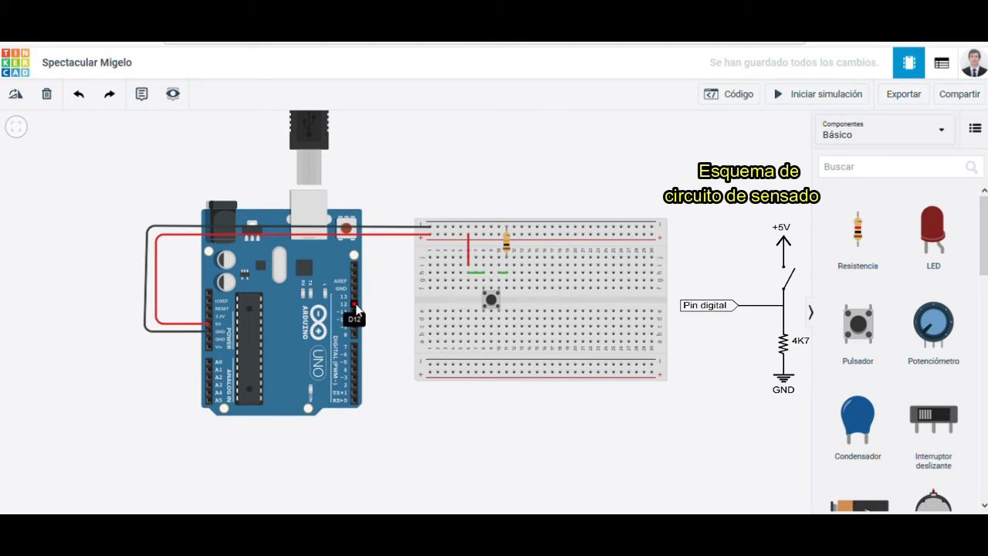
# Step: Wire Arduino digital pin 12 to the breadboard column joining the pushbutton and resistor, and color the wire purple (morado)
pyautogui.click(355, 305)
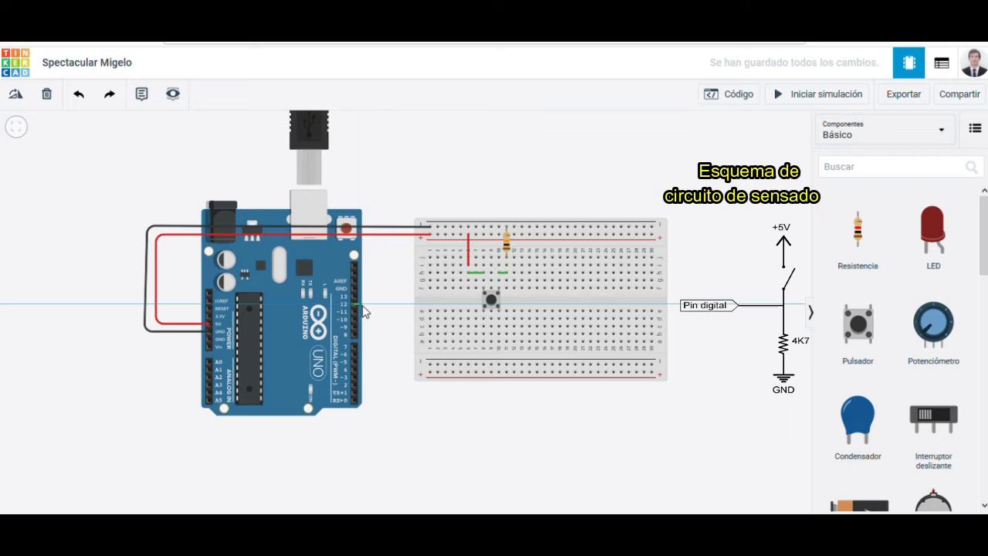
pyautogui.click(402, 305)
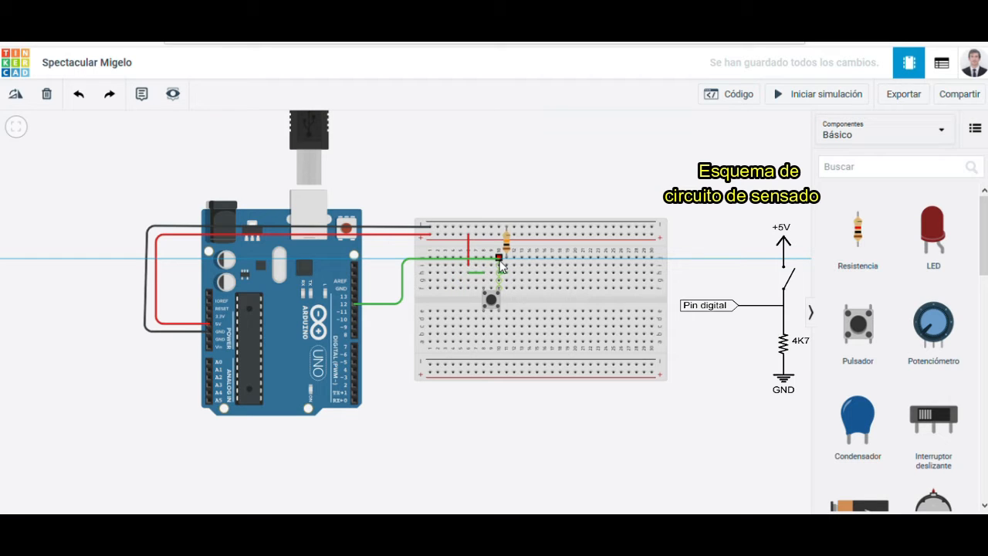
pyautogui.click(500, 261)
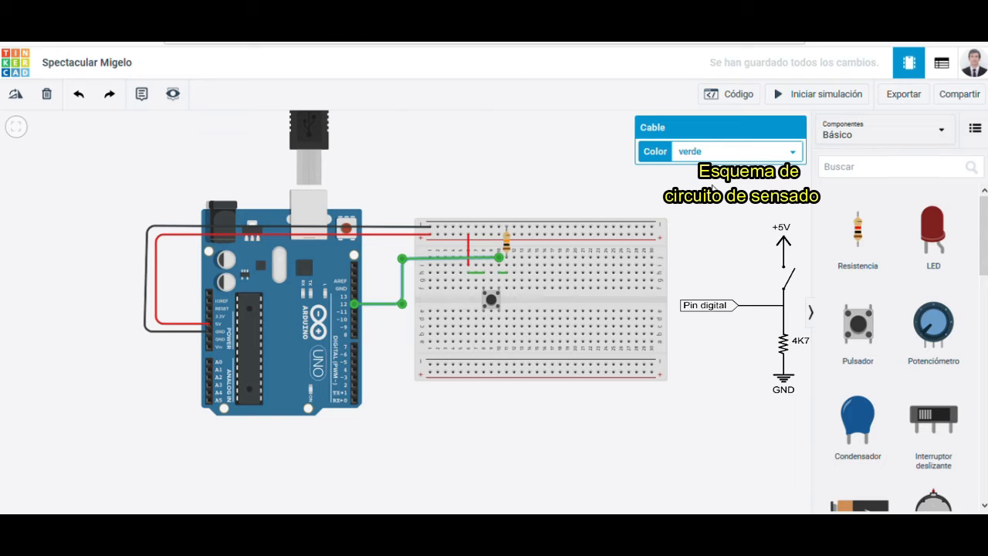
pyautogui.click(725, 283)
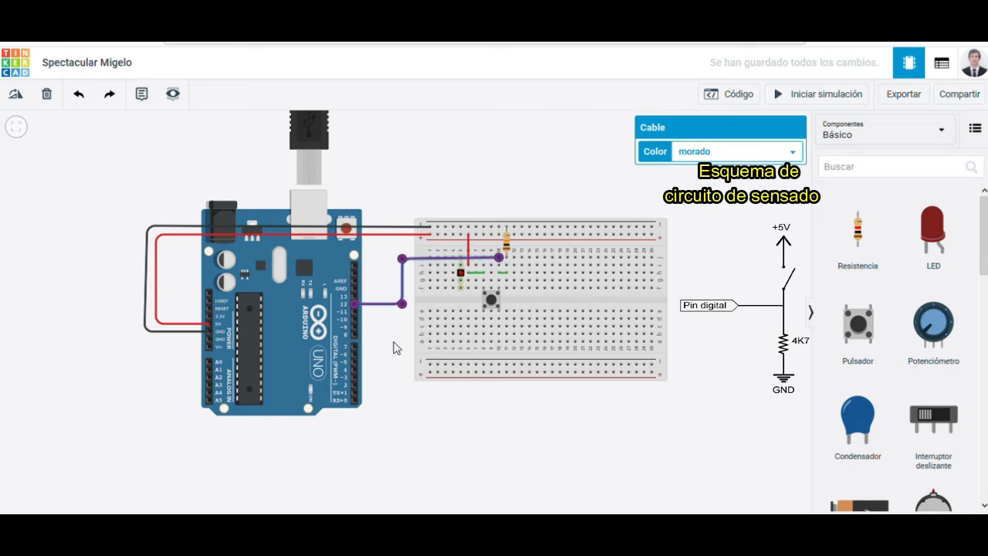
pyautogui.click(683, 236)
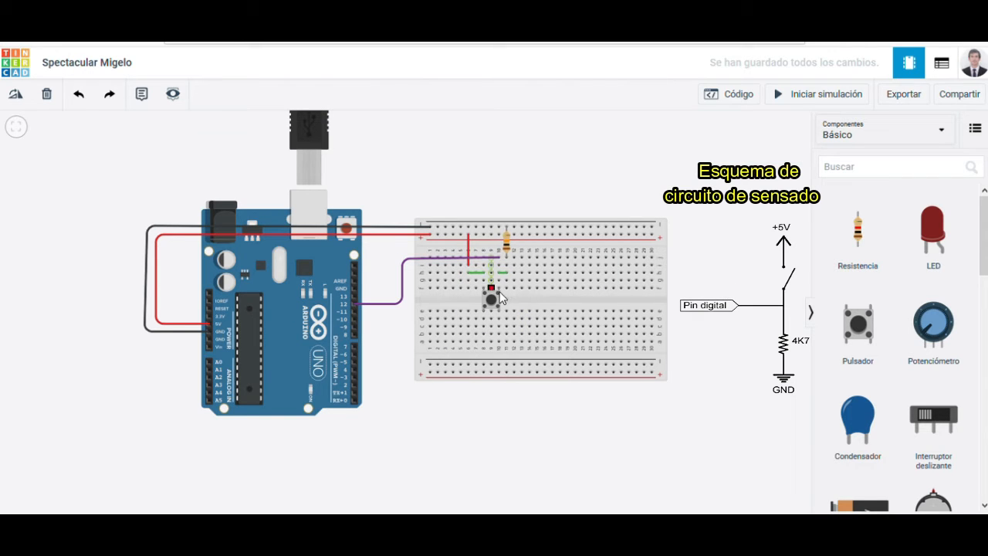
# Step: Align the upper bend of the purple pin 12 wire with its breadboard end so that segment runs horizontally
pyautogui.click(493, 289)
pyautogui.moveTo(502, 258); pyautogui.dragTo(474, 263)
pyautogui.click(410, 263)
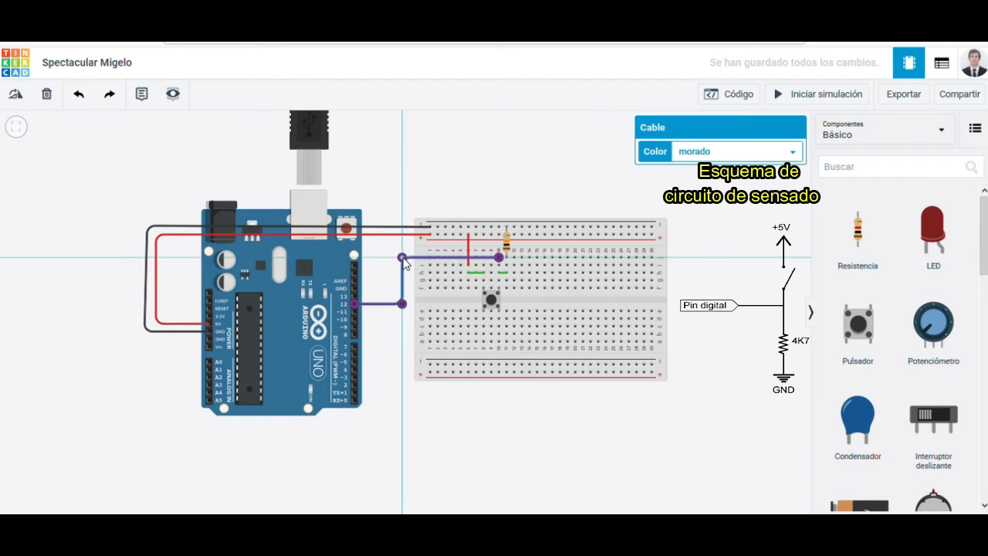
pyautogui.click(407, 383)
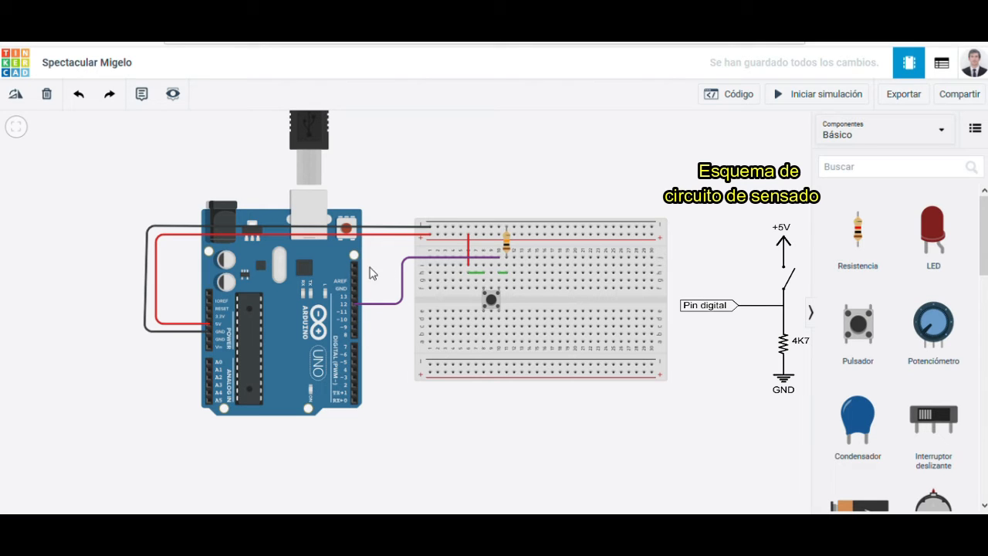
pyautogui.click(445, 257)
pyautogui.click(500, 257)
pyautogui.click(359, 308)
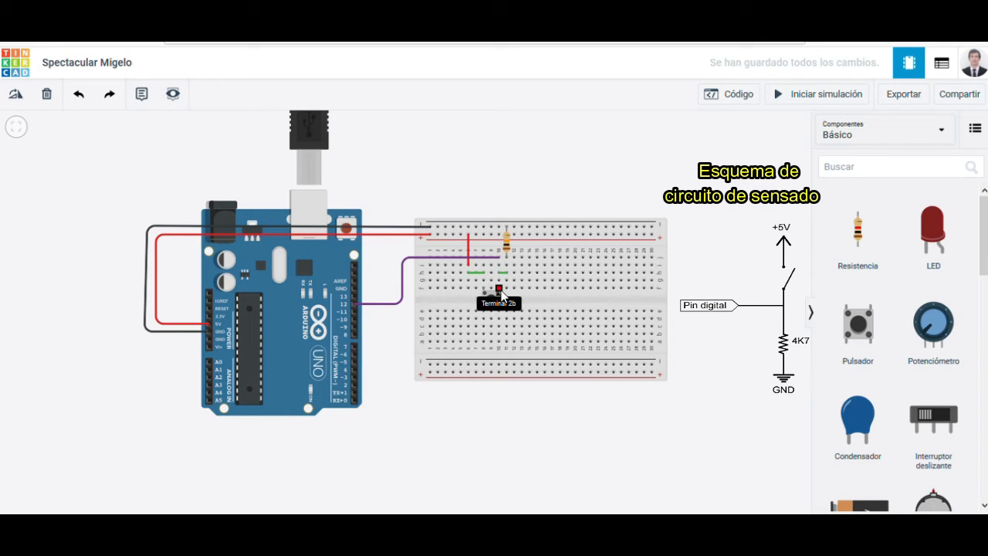
pyautogui.click(500, 260)
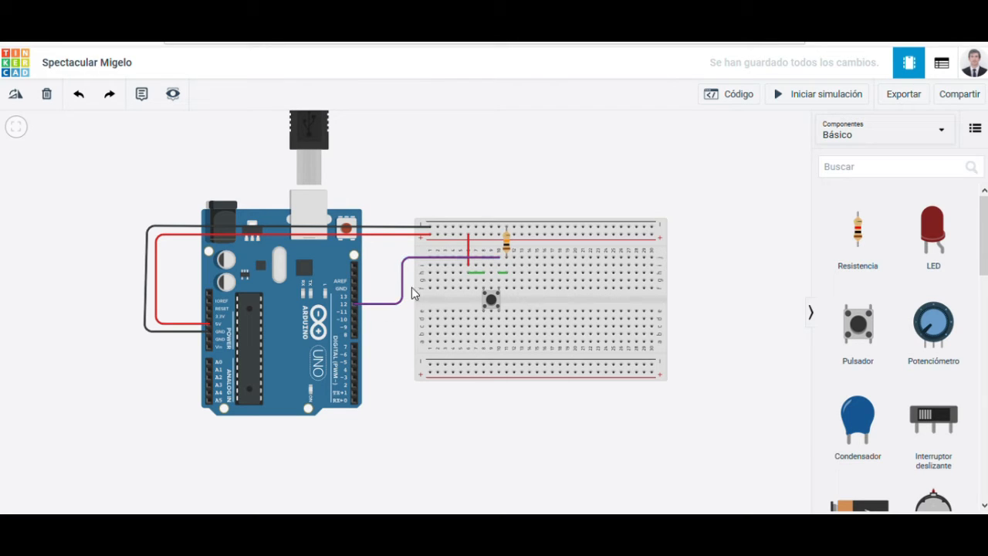
pyautogui.moveTo(493, 255); pyautogui.dragTo(499, 260)
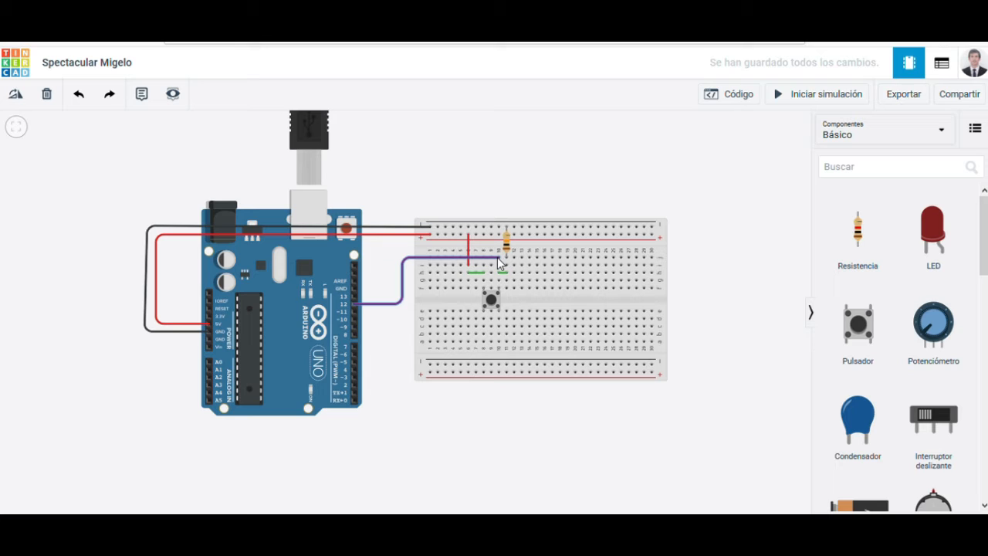
pyautogui.moveTo(498, 260); pyautogui.dragTo(500, 257)
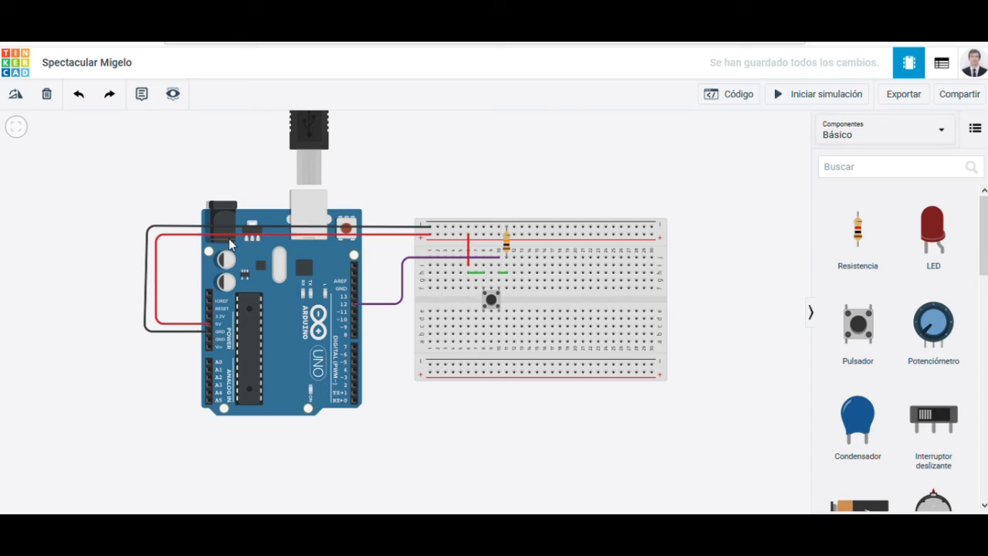
pyautogui.click(499, 261)
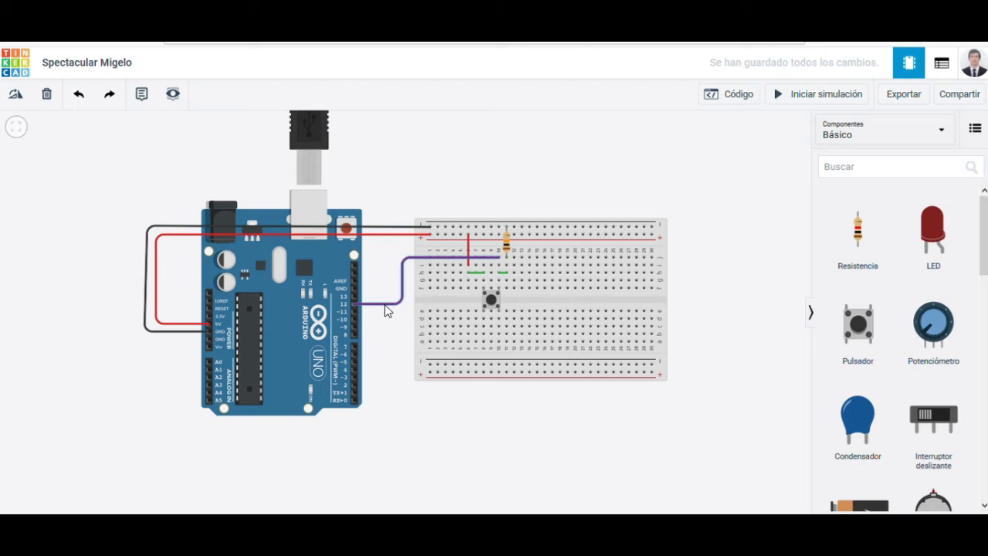
pyautogui.moveTo(463, 276); pyautogui.dragTo(500, 269)
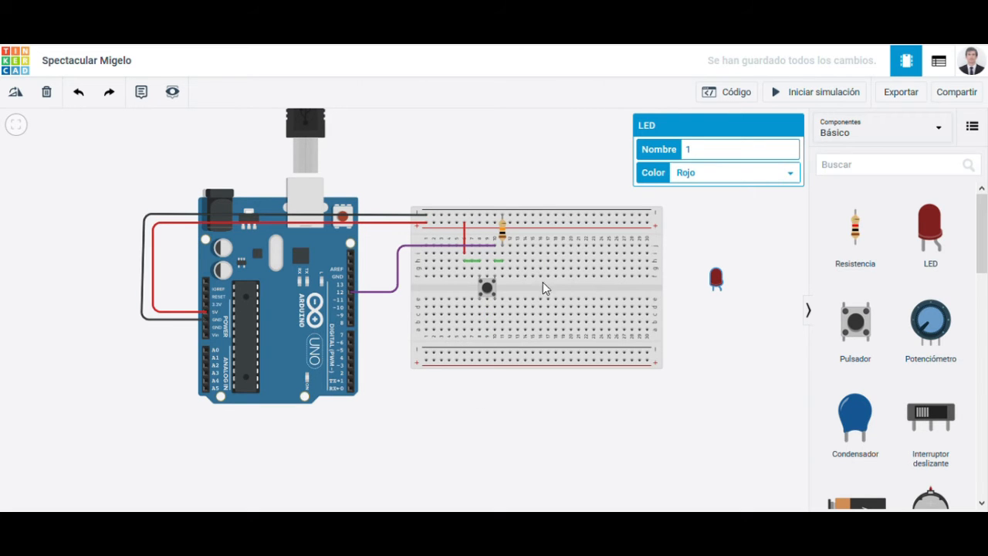
# Step: Place the red LED and a new 1 kΩ resistor on the breadboard to the right of the pushbutton
pyautogui.moveTo(716, 278); pyautogui.dragTo(555, 310)
pyautogui.moveTo(854, 244); pyautogui.dragTo(548, 234)
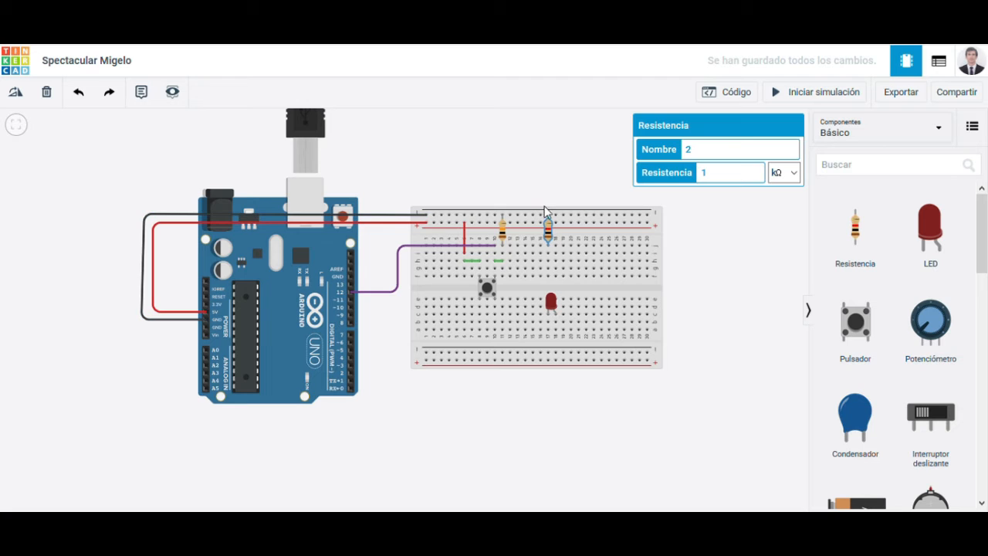
pyautogui.moveTo(553, 304); pyautogui.dragTo(559, 267)
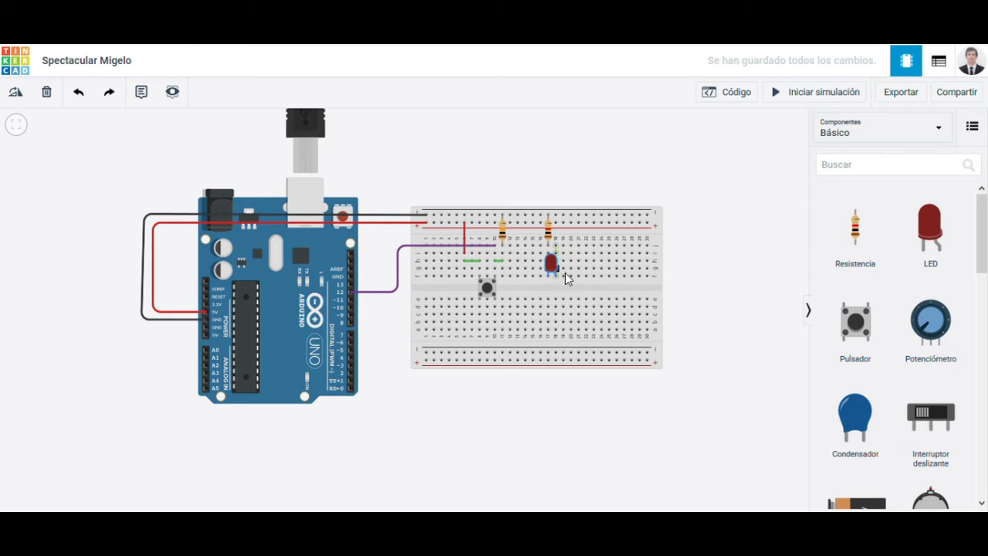
# Step: Move the LED and new resistor to the breadboard's lower half, with the resistor horizontal and ending in the LED's left lead column
pyautogui.moveTo(553, 269); pyautogui.dragTo(563, 326)
pyautogui.moveTo(550, 240); pyautogui.dragTo(512, 331)
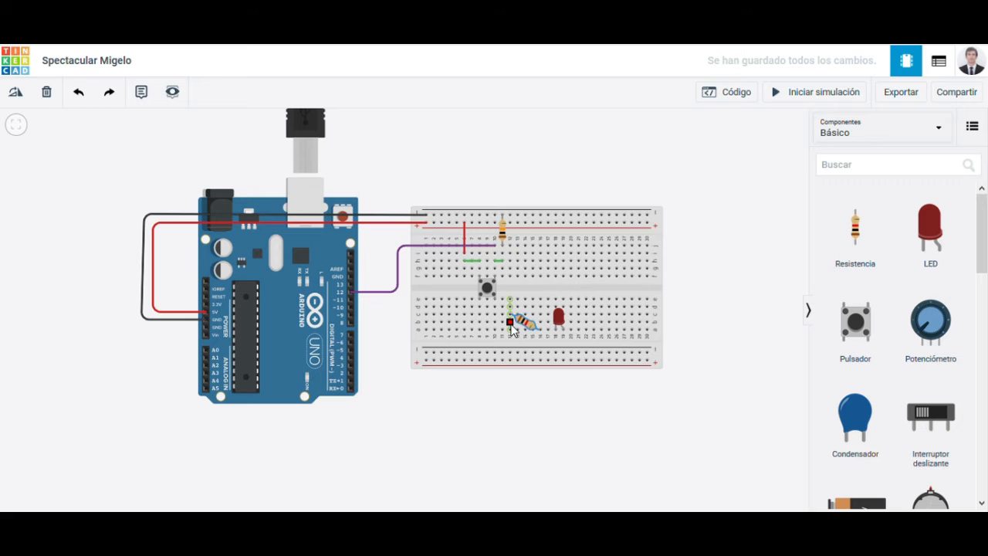
pyautogui.click(80, 93)
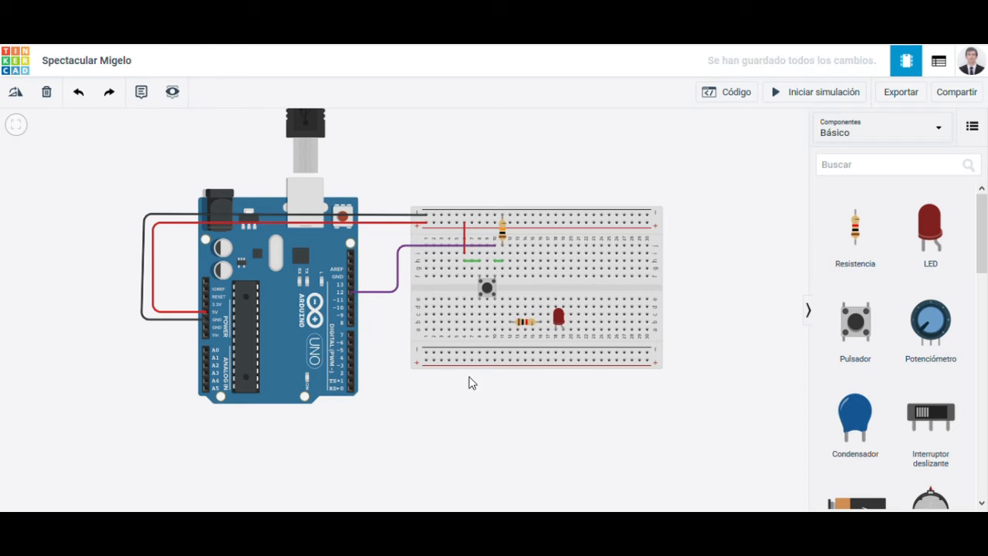
pyautogui.click(559, 318)
pyautogui.moveTo(559, 318); pyautogui.dragTo(543, 305)
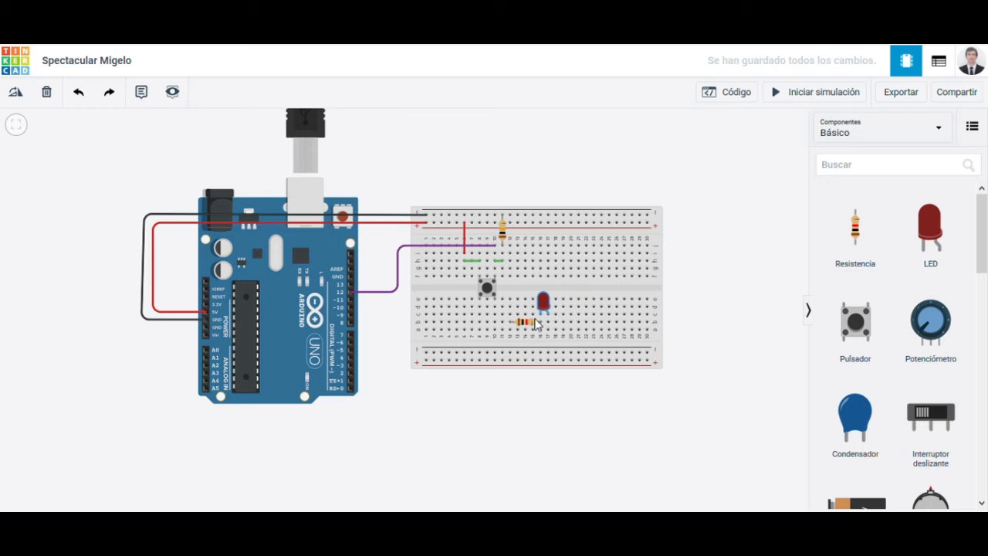
pyautogui.click(540, 312)
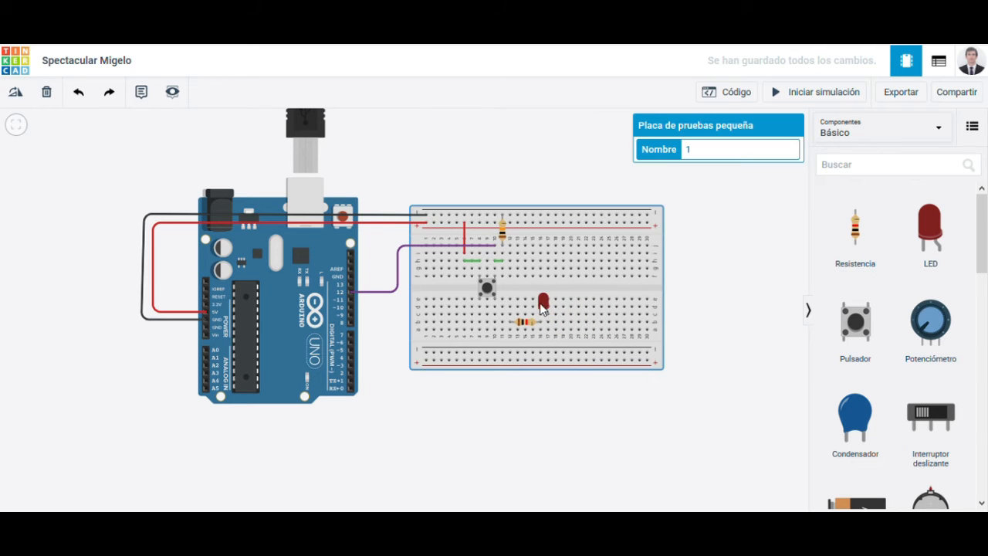
# Step: Change the LED's color to yellow and place a second LED to its right on the breadboard's lower half
pyautogui.click(544, 307)
pyautogui.click(747, 179)
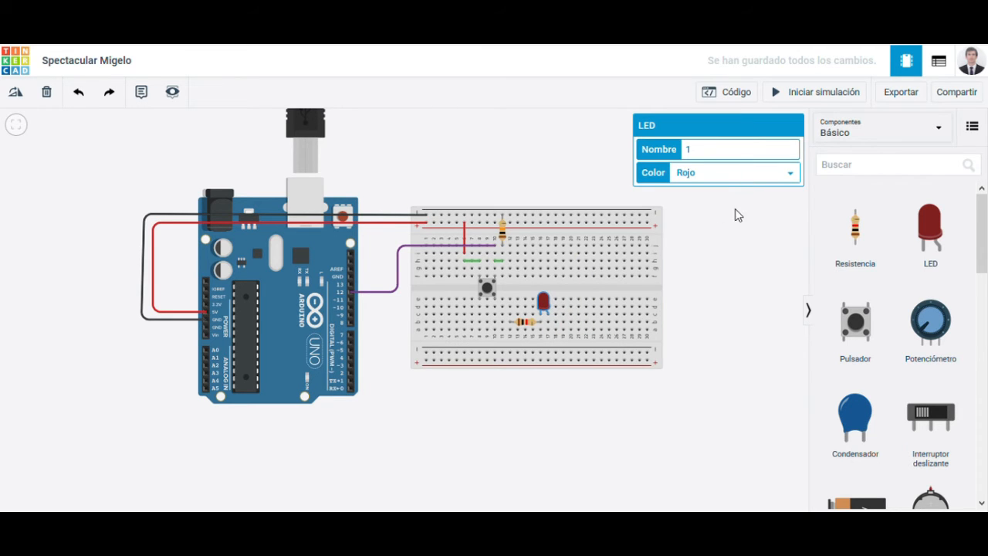
pyautogui.click(734, 214)
pyautogui.click(741, 331)
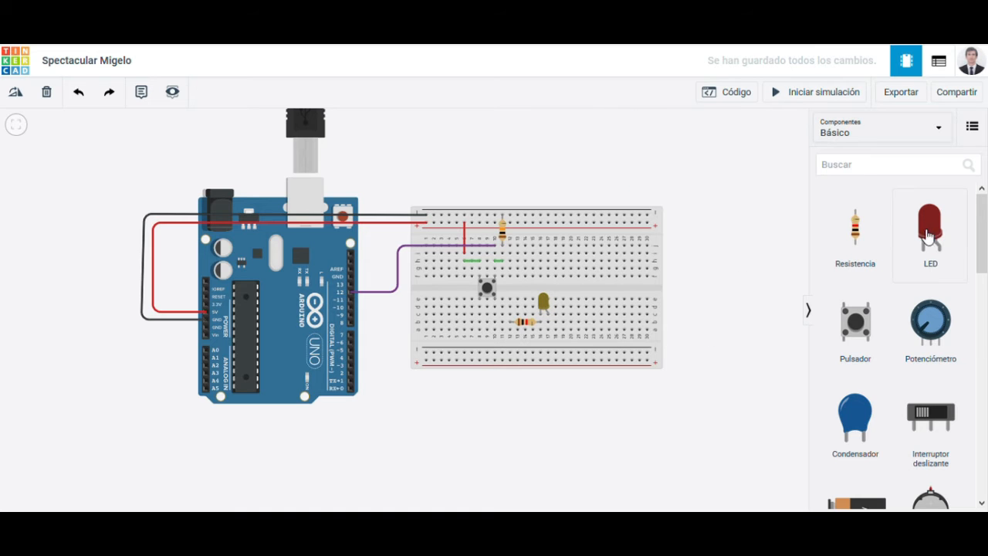
pyautogui.moveTo(929, 235); pyautogui.dragTo(601, 317)
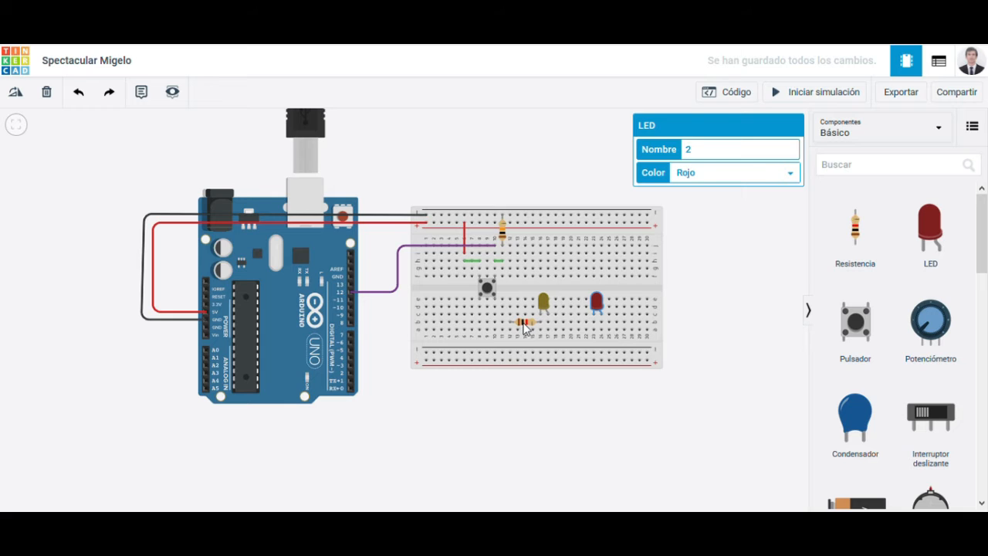
# Step: Rotate the lower resistor to vertical and place it between the yellow LED's cathode column and the lower negative rail
pyautogui.click(525, 325)
pyautogui.press('r')
pyautogui.press('r')
pyautogui.press('r')
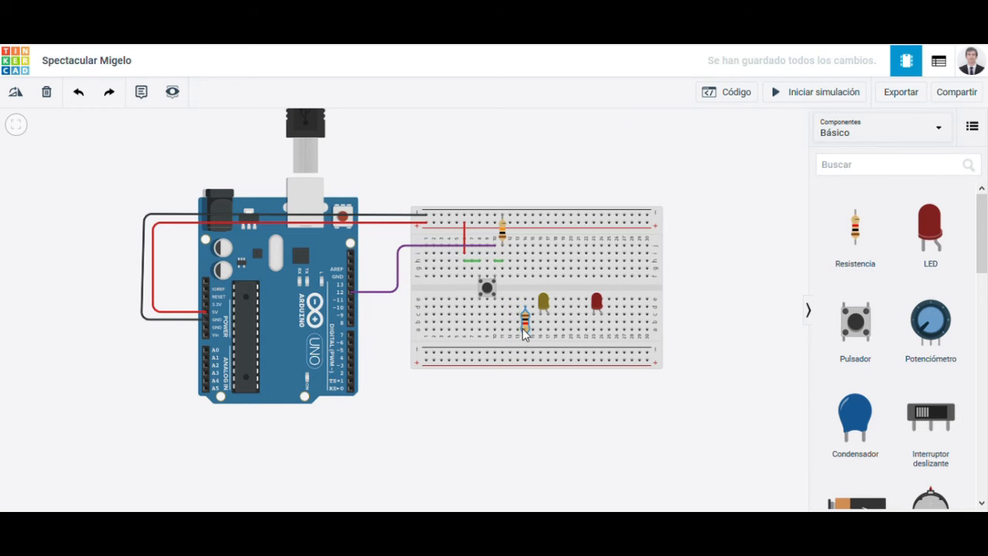
pyautogui.moveTo(541, 348); pyautogui.dragTo(540, 357)
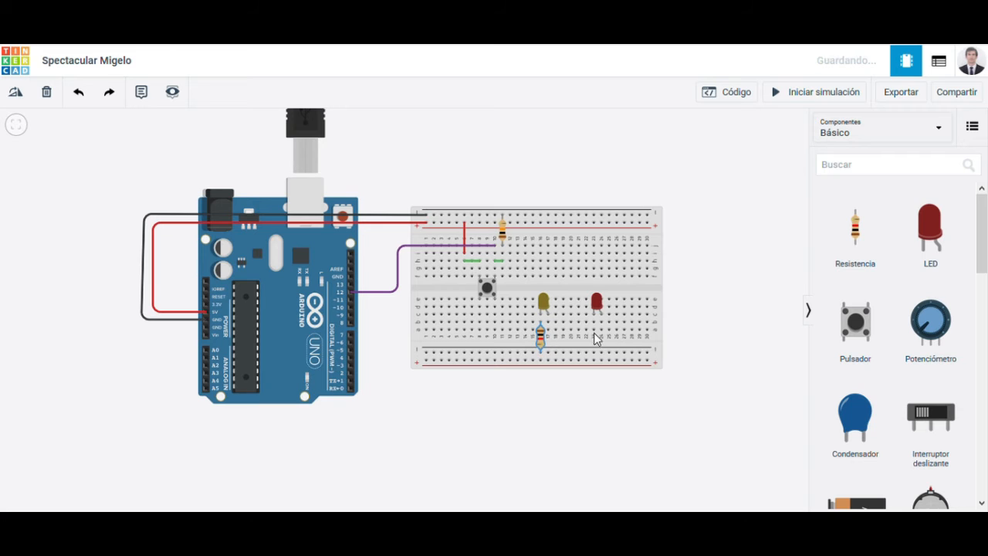
# Step: Make the second LED green (Verde), closer to the yellow one, with a 1 kΩ resistor from its cathode column to the lower negative rail
pyautogui.click(596, 307)
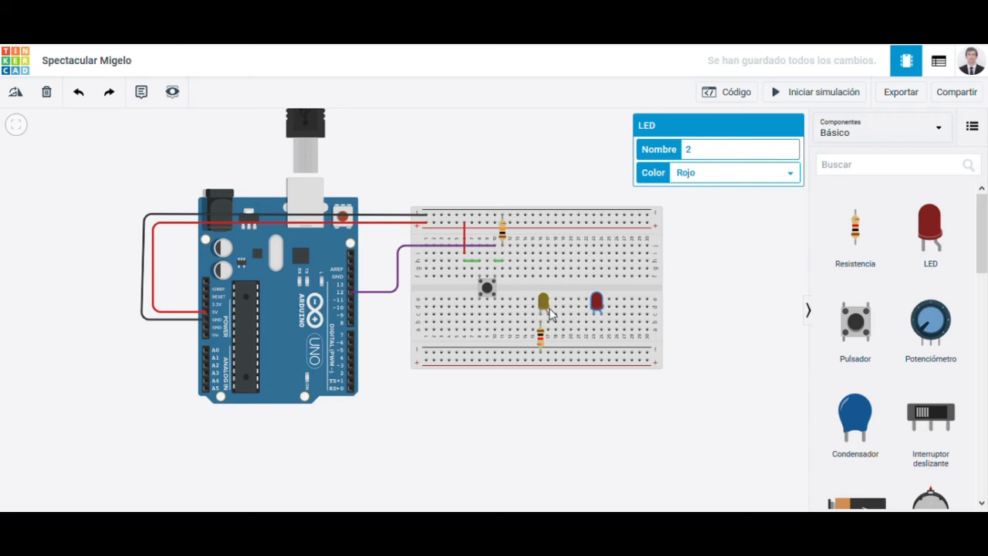
pyautogui.click(693, 199)
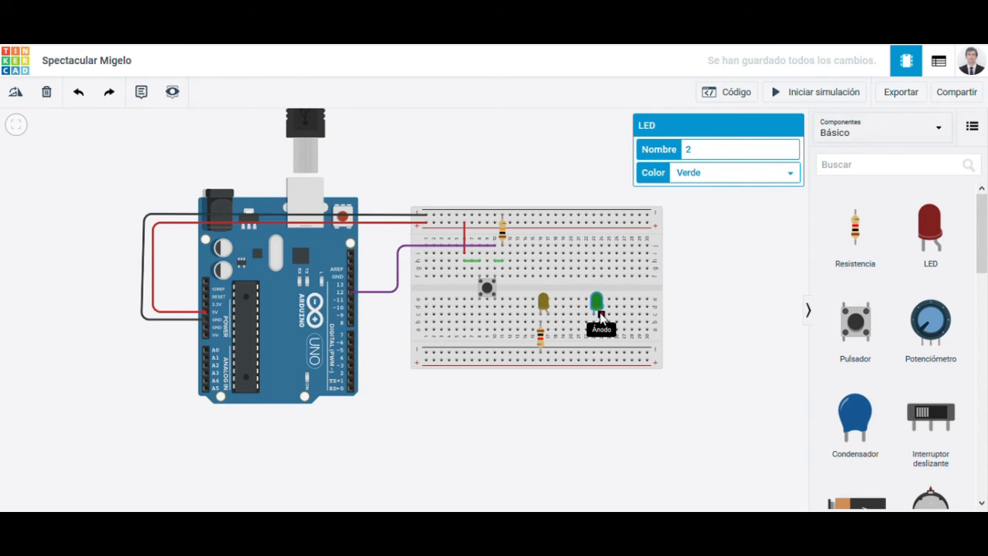
pyautogui.moveTo(587, 309); pyautogui.dragTo(572, 305)
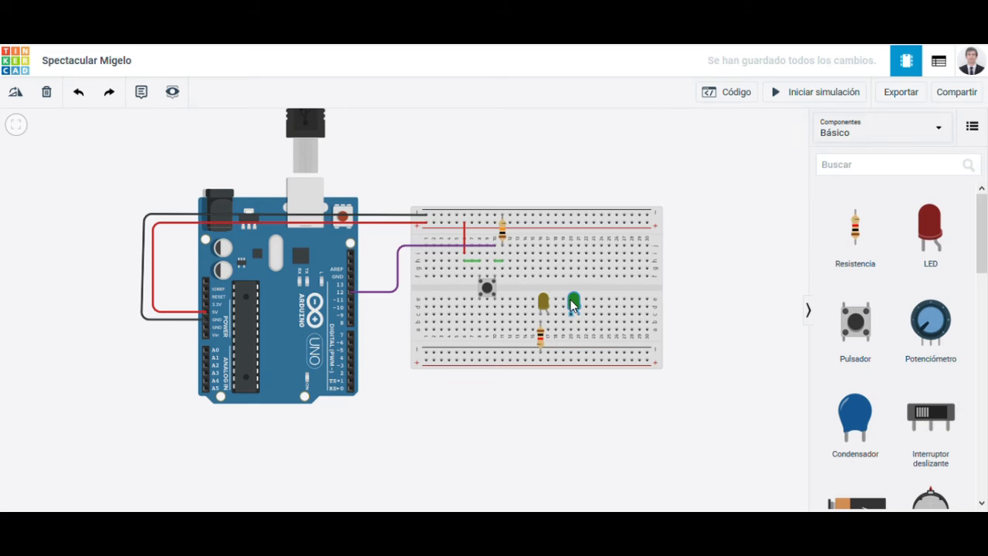
pyautogui.moveTo(844, 230); pyautogui.dragTo(577, 340)
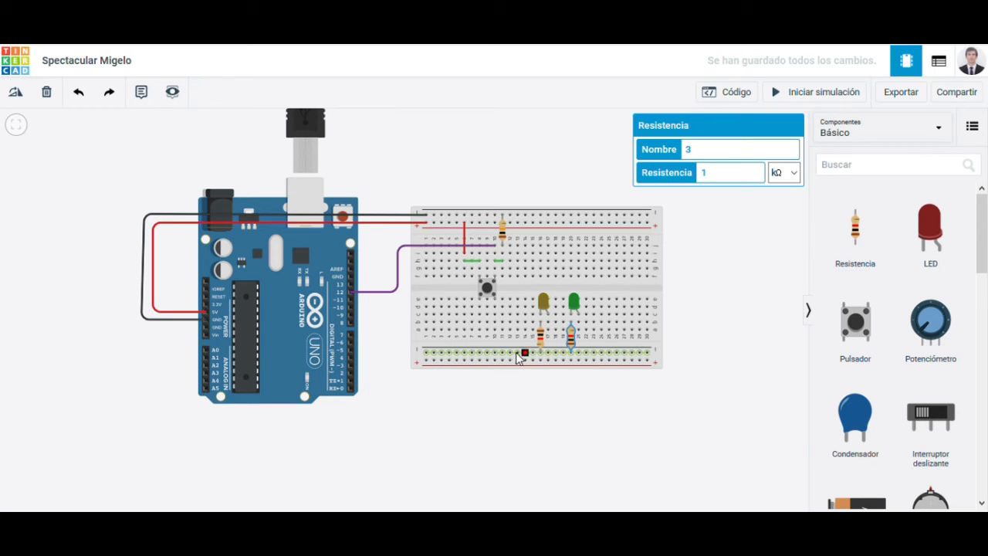
# Step: Wire the breadboard's lower negative rail to the Arduino GND pin above pin 13 and color the wire black (negro)
pyautogui.click(427, 353)
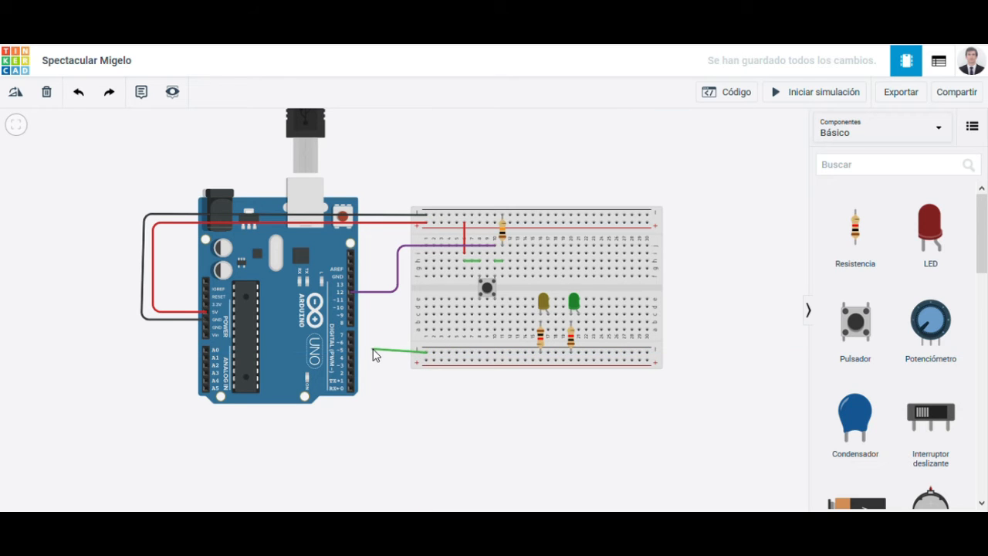
pyautogui.click(373, 352)
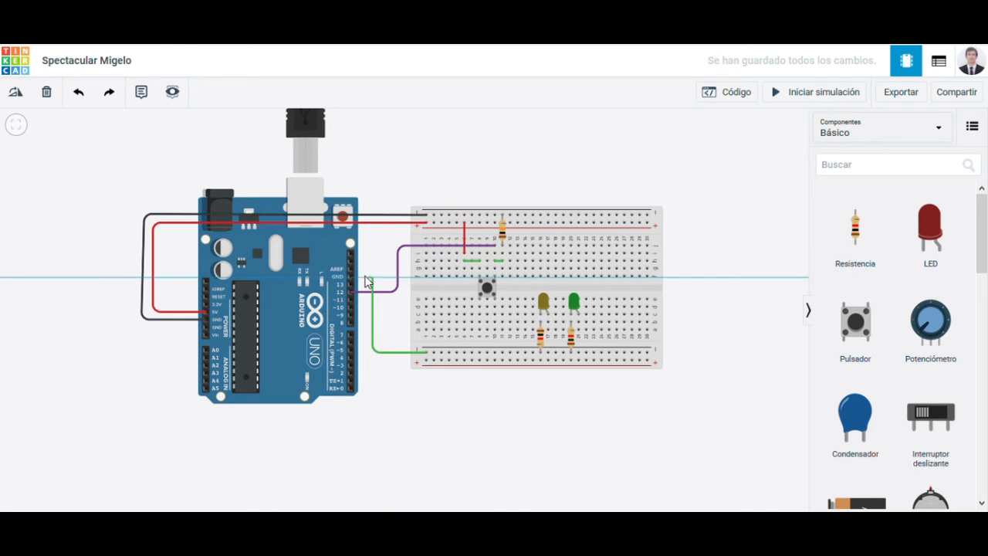
pyautogui.click(374, 278)
pyautogui.click(351, 277)
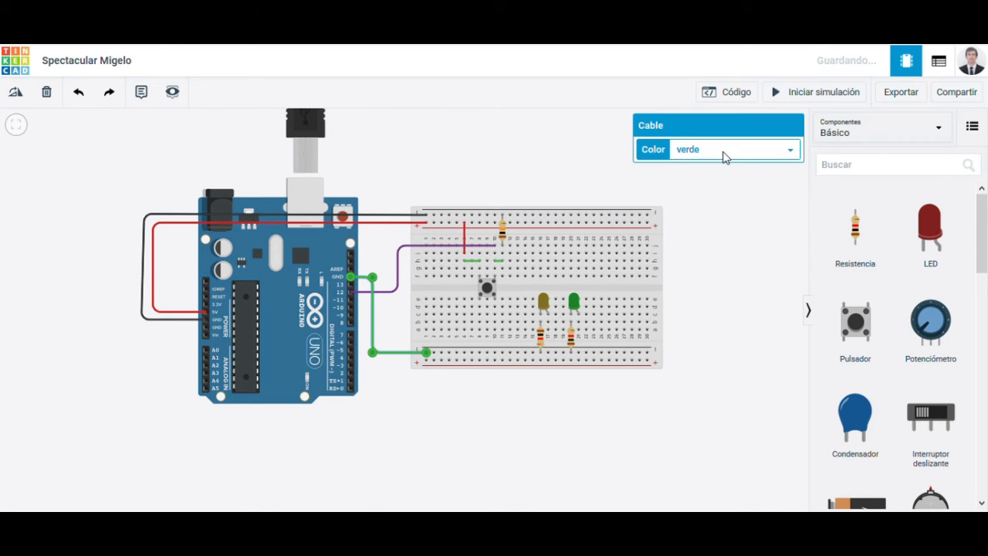
pyautogui.click(700, 177)
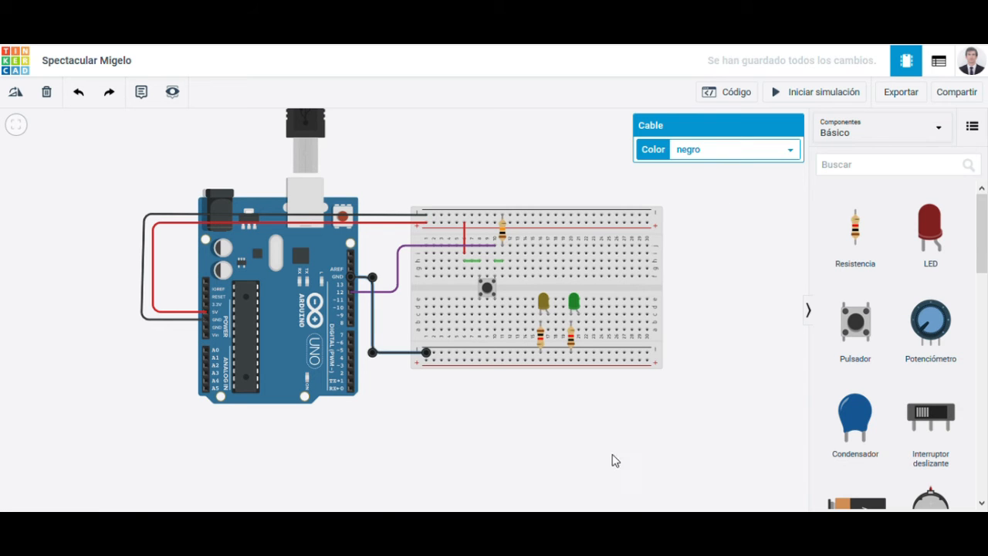
pyautogui.click(586, 423)
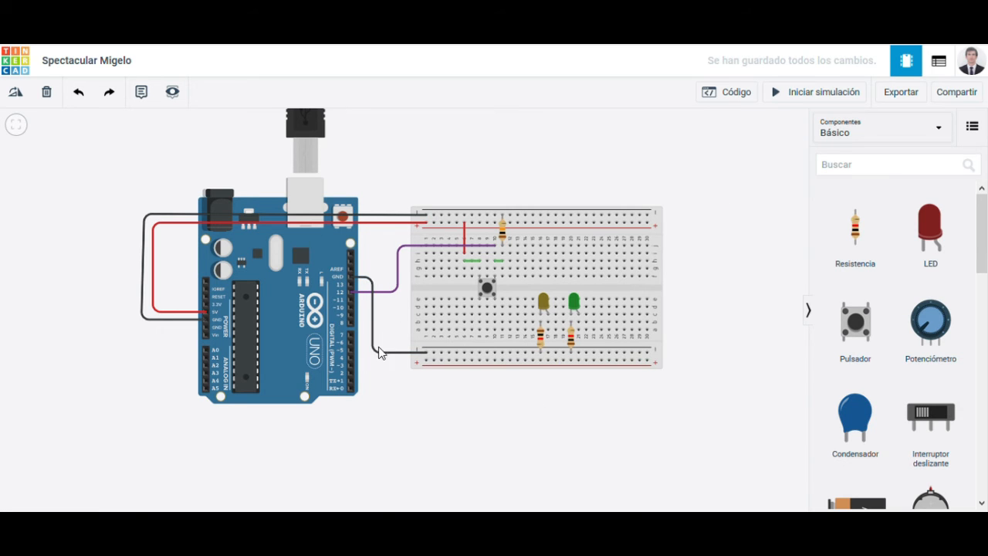
# Step: Wire the yellow LED's anode column to Arduino digital pin 4, routed below the breadboard, and color the wire yellow
pyautogui.click(549, 323)
pyautogui.click(549, 392)
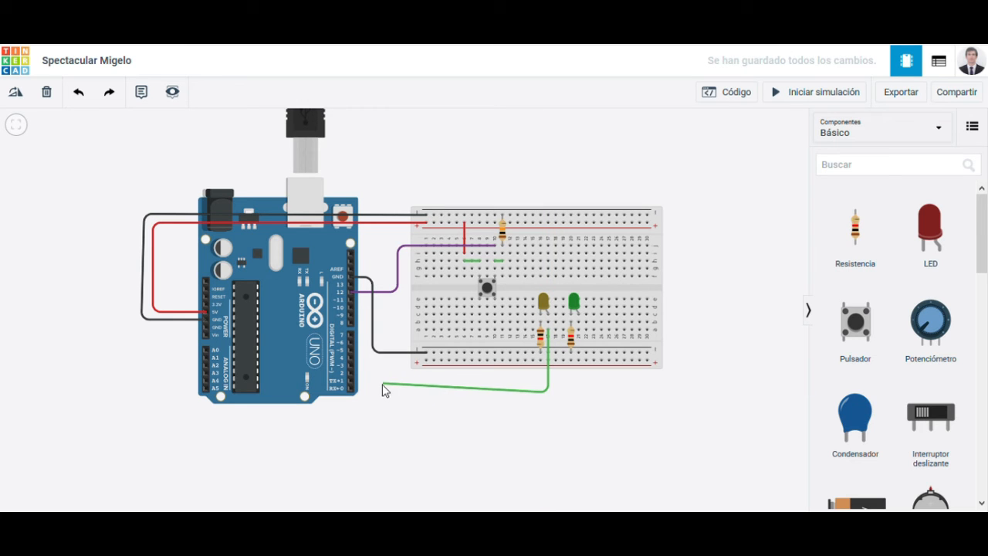
pyautogui.click(376, 392)
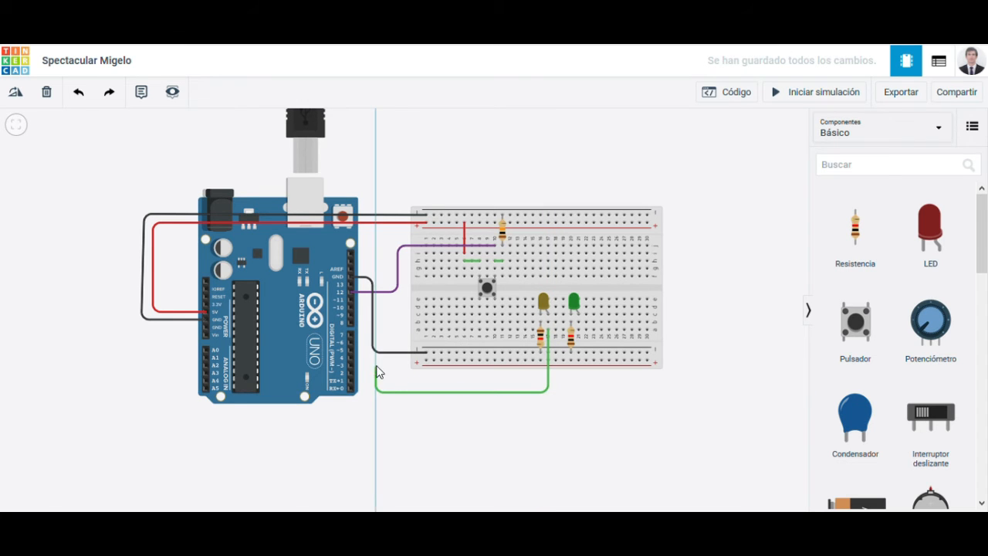
pyautogui.click(376, 358)
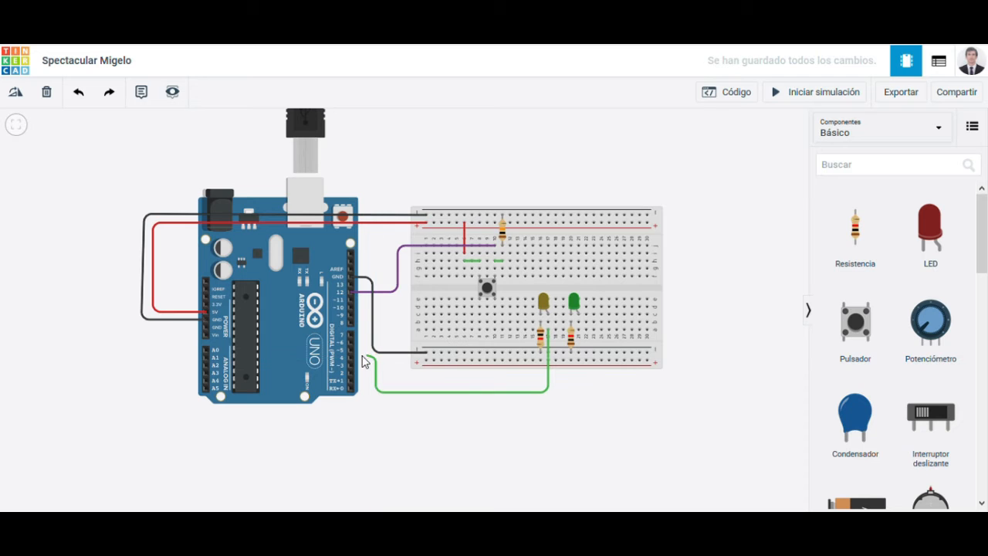
pyautogui.click(351, 357)
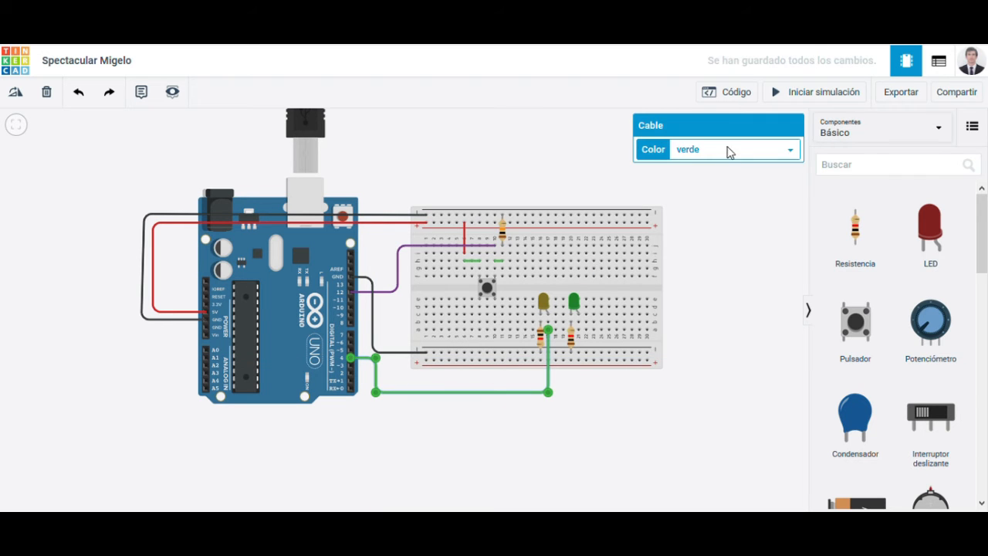
pyautogui.click(714, 212)
pyautogui.click(679, 380)
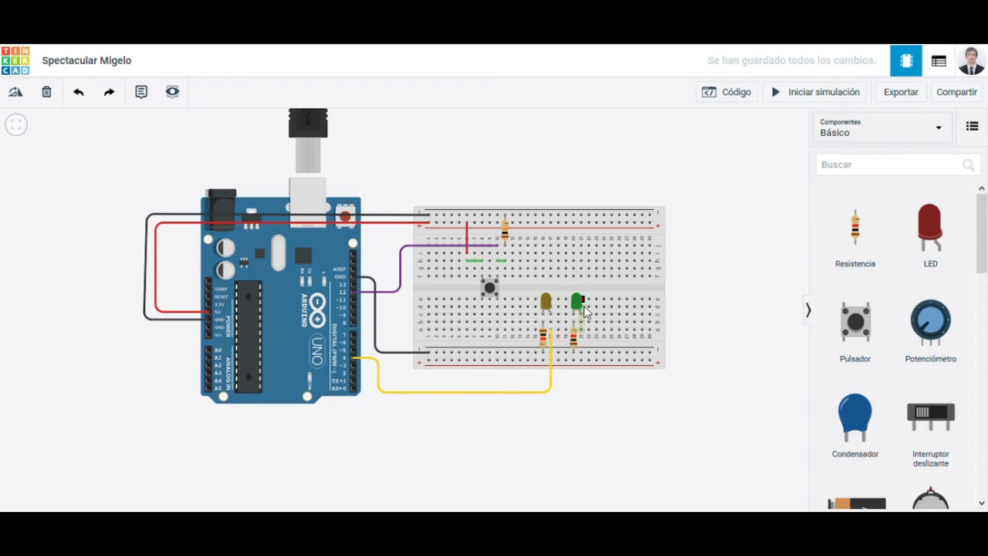
# Step: Wire the green LED's anode column to Arduino digital pin 3 with a green wire routed below the yellow one
pyautogui.click(581, 322)
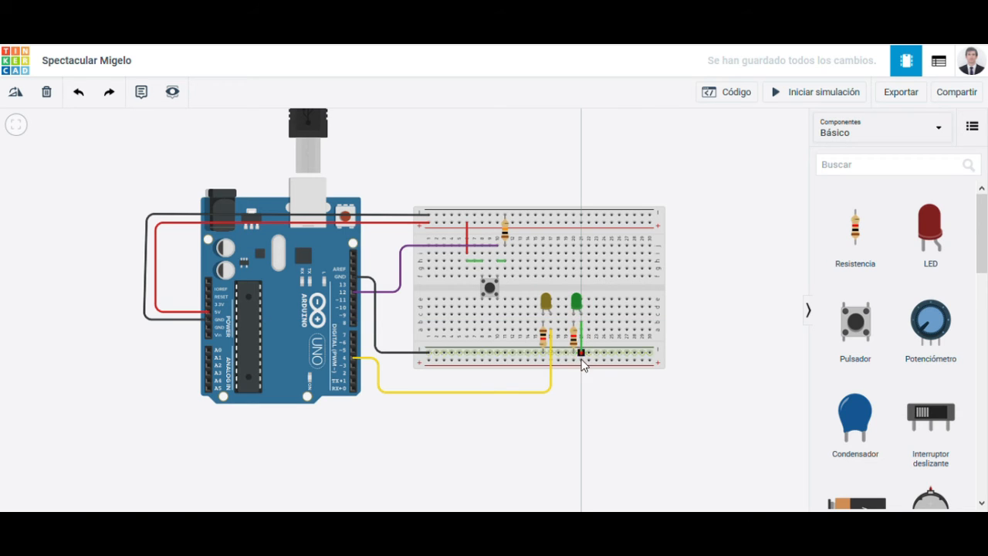
pyautogui.click(585, 408)
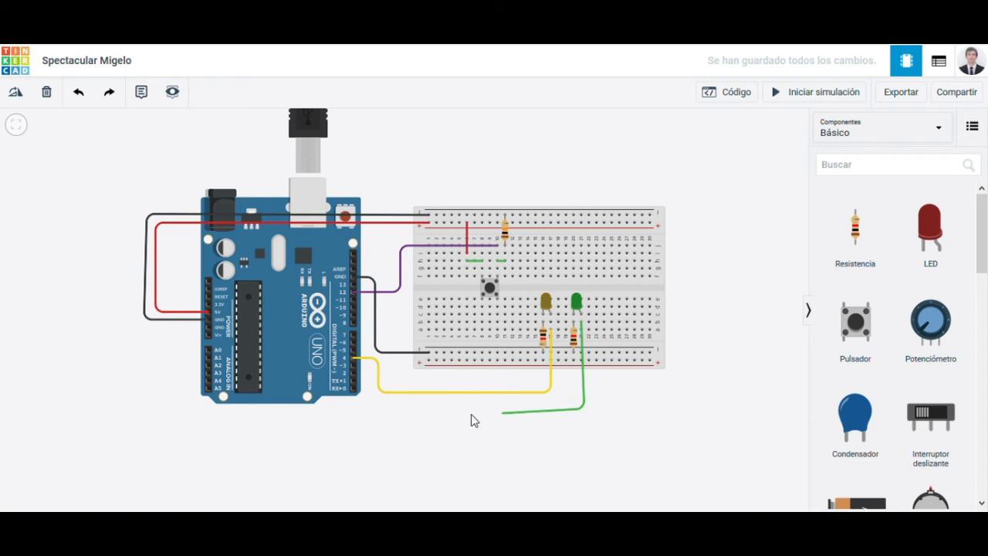
pyautogui.click(372, 407)
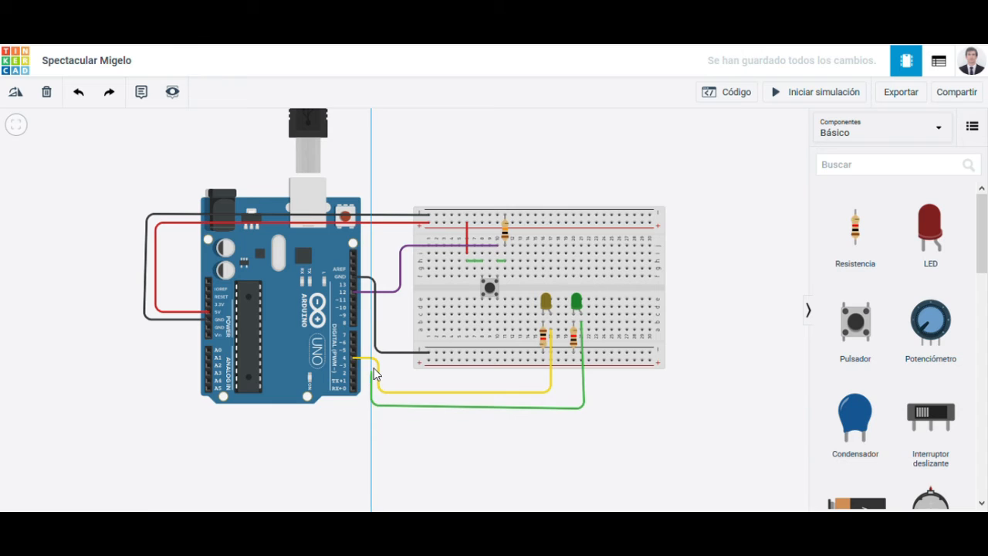
pyautogui.click(354, 365)
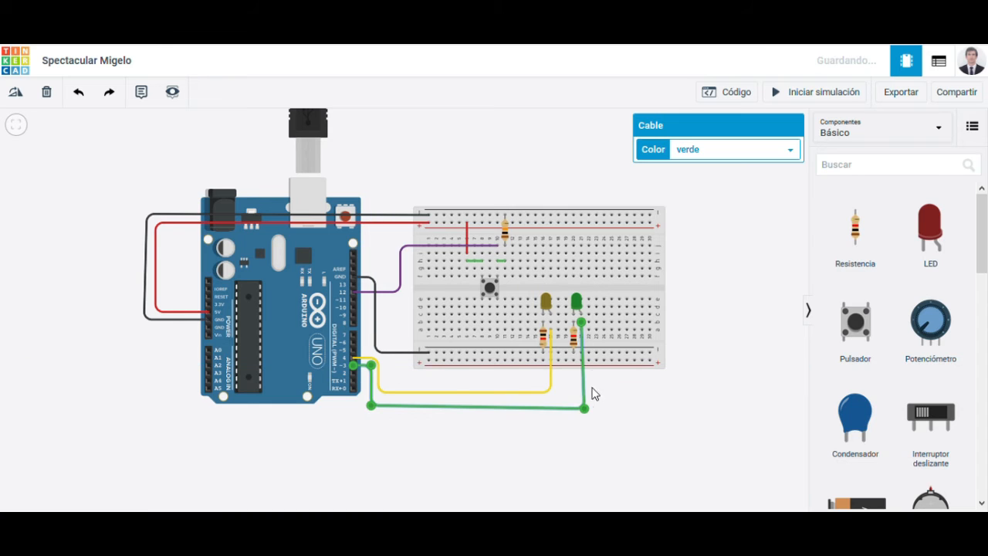
pyautogui.click(690, 396)
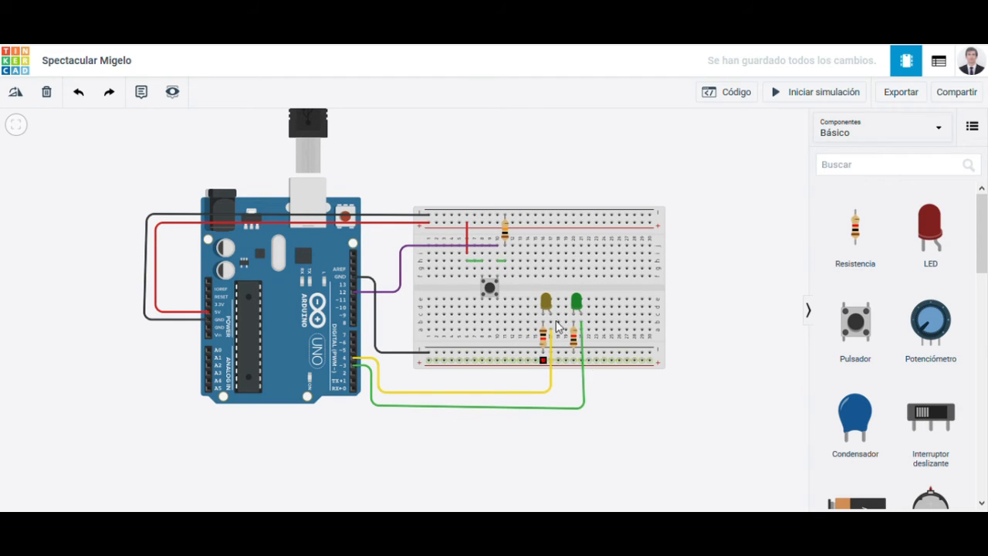
# Step: Align the green wire's lower bend beneath the green LED so its bottom segment runs horizontally
pyautogui.click(356, 371)
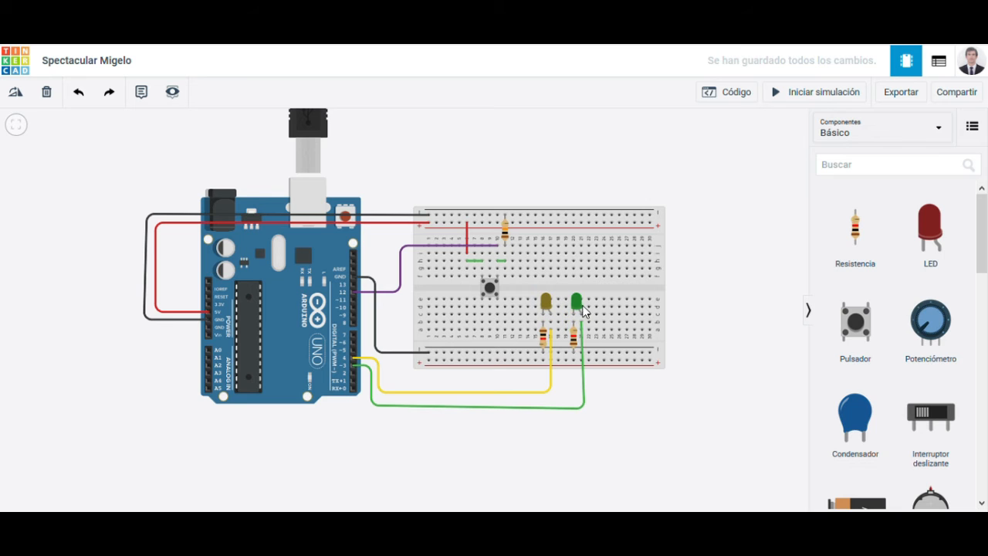
pyautogui.click(585, 409)
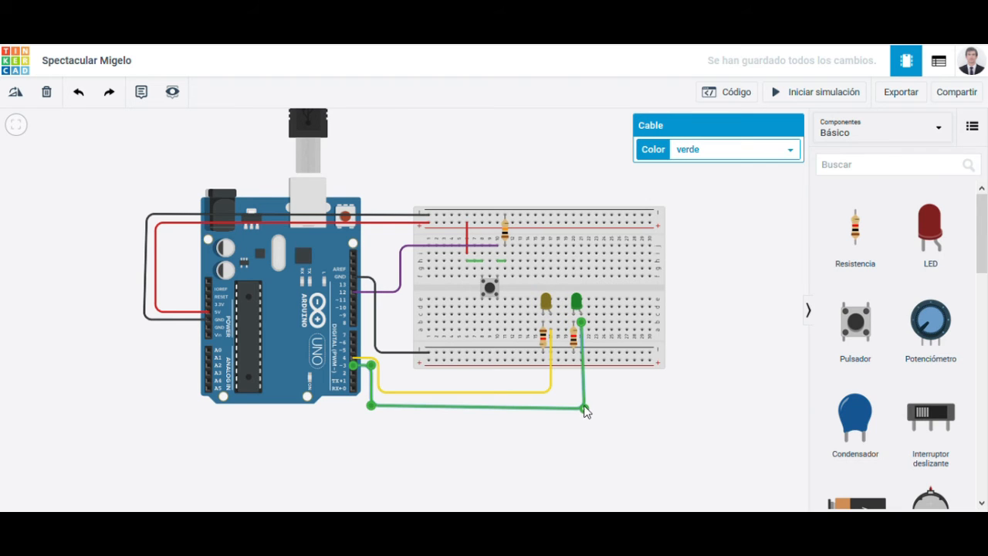
pyautogui.moveTo(584, 407); pyautogui.dragTo(584, 405)
pyautogui.click(624, 408)
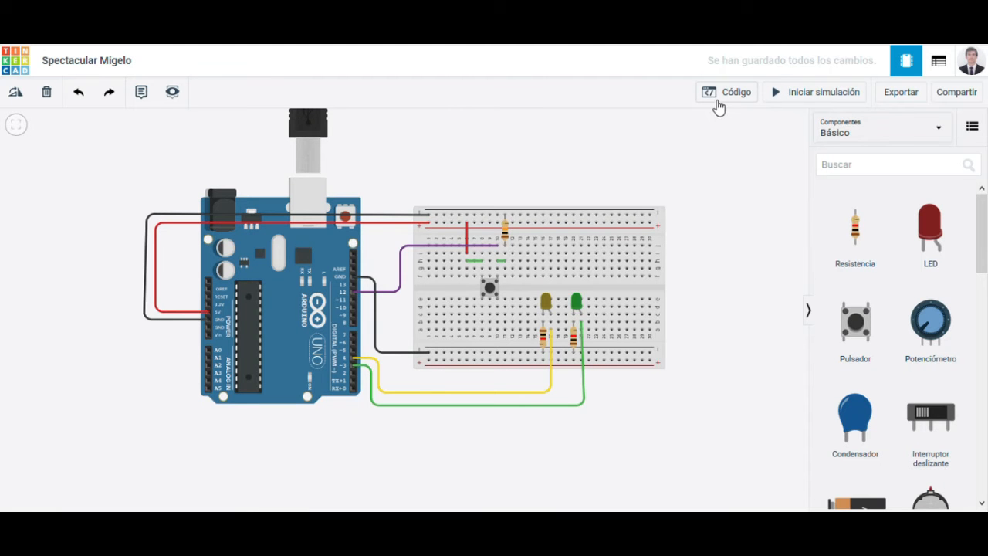
# Step: Open the block code editor, fit the circuit in view, and delete the default blinking-LED blocks
pyautogui.click(716, 107)
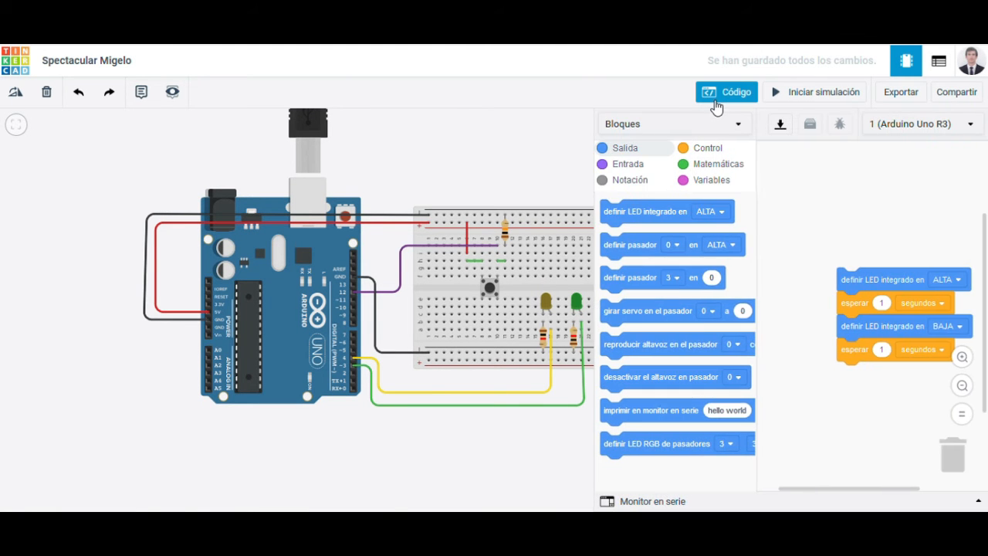
pyautogui.click(17, 128)
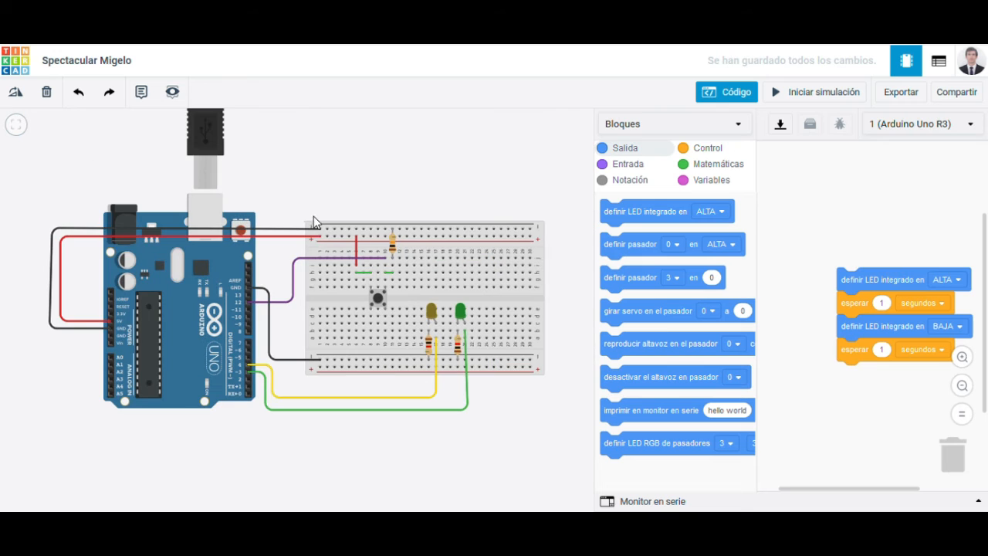
pyautogui.moveTo(810, 286); pyautogui.dragTo(618, 287)
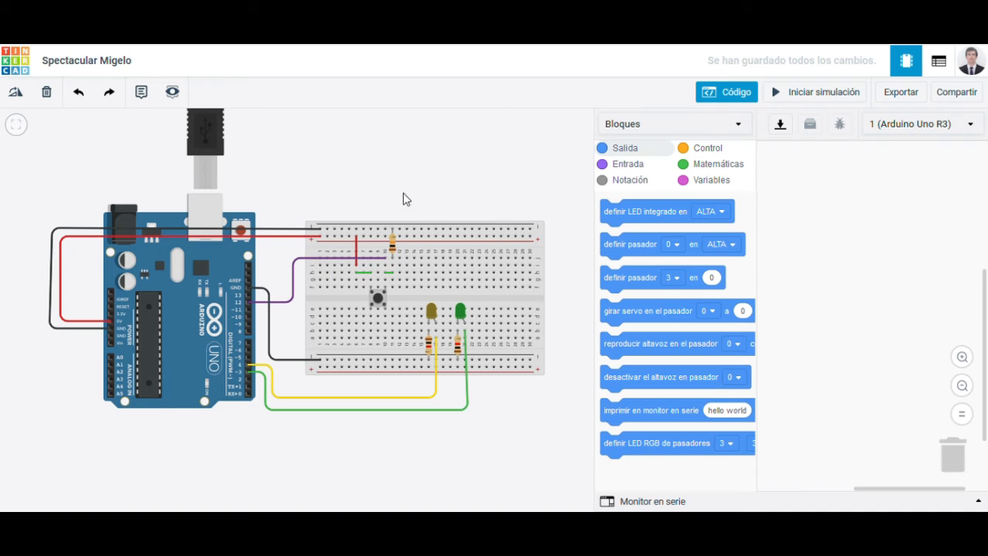
pyautogui.click(317, 235)
# Step: Add a "si / entonces / si no" block and a separate "leer pasador digital" block to the empty program
pyautogui.click(697, 153)
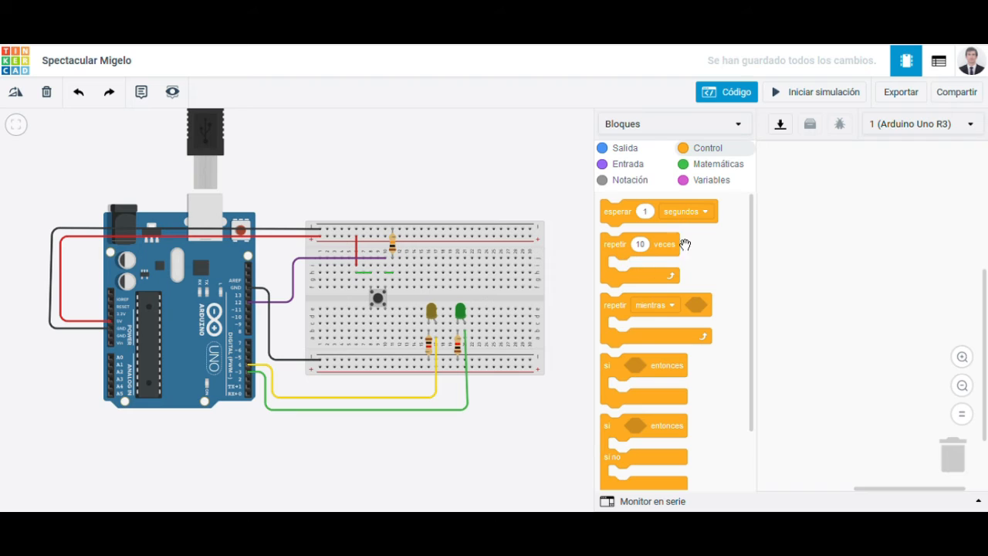
pyautogui.moveTo(629, 434); pyautogui.dragTo(821, 259)
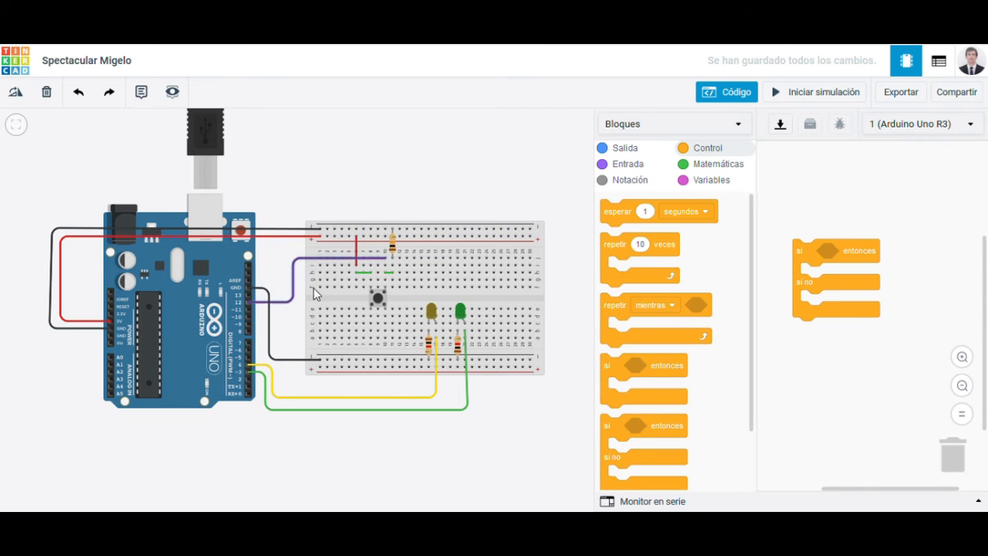
pyautogui.click(632, 164)
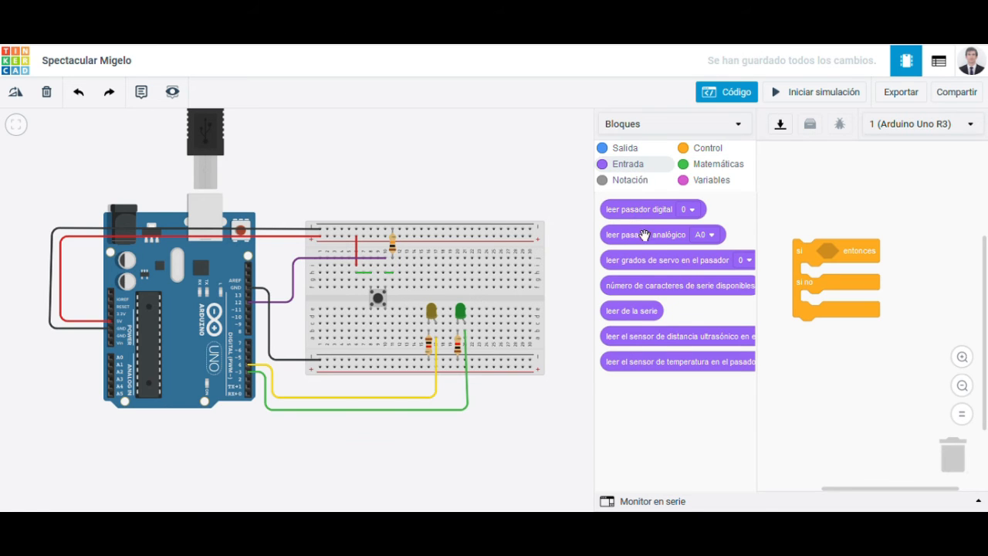
pyautogui.moveTo(630, 220); pyautogui.dragTo(816, 206)
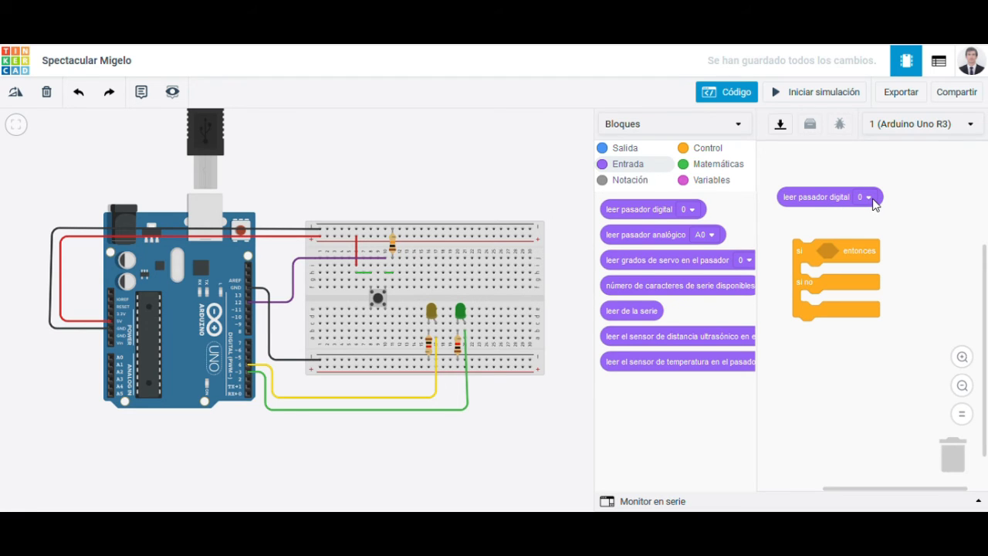
# Step: Set the "leer pasador digital" block to pin 12 and move it just above the conditional block
pyautogui.click(868, 197)
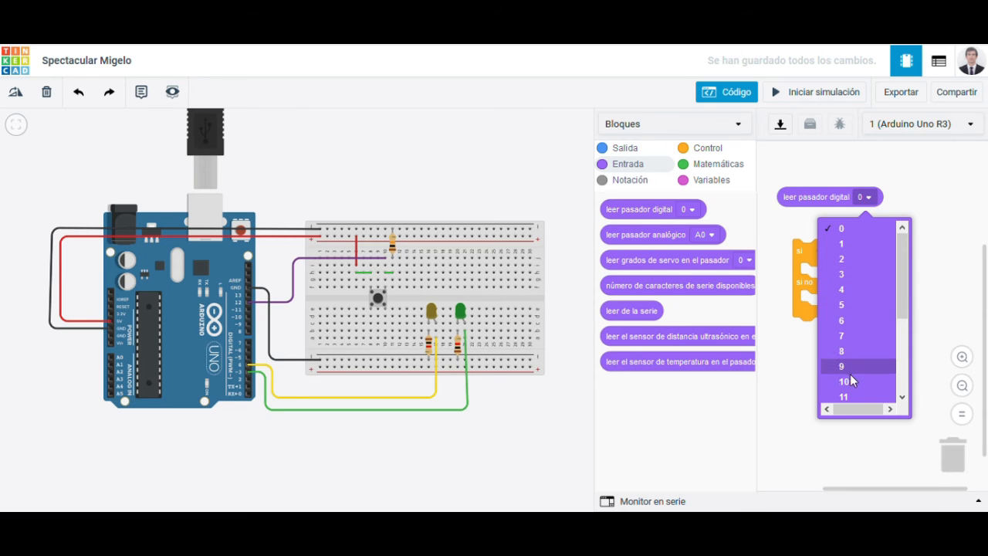
pyautogui.scroll(-2, 851, 378)
pyautogui.click(847, 346)
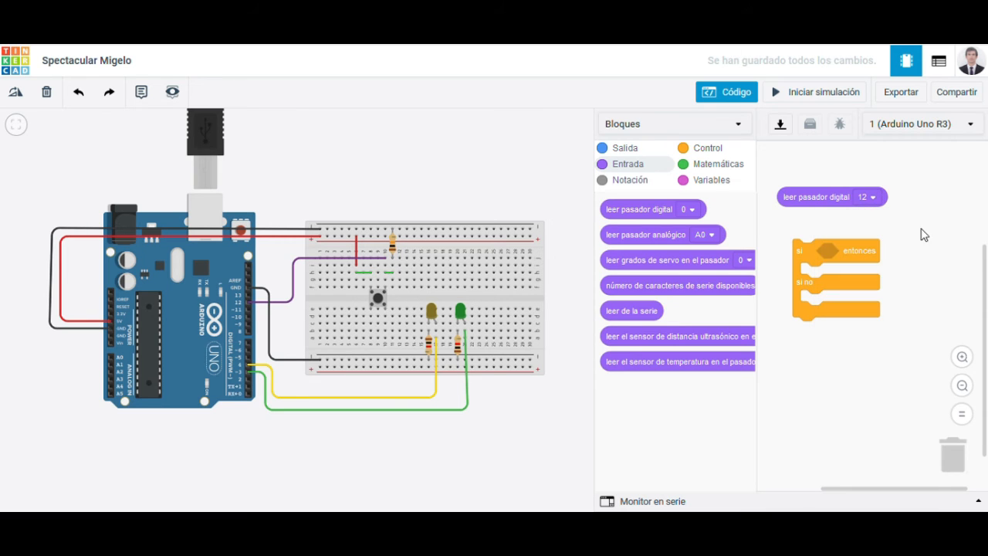
pyautogui.moveTo(824, 201); pyautogui.dragTo(852, 238)
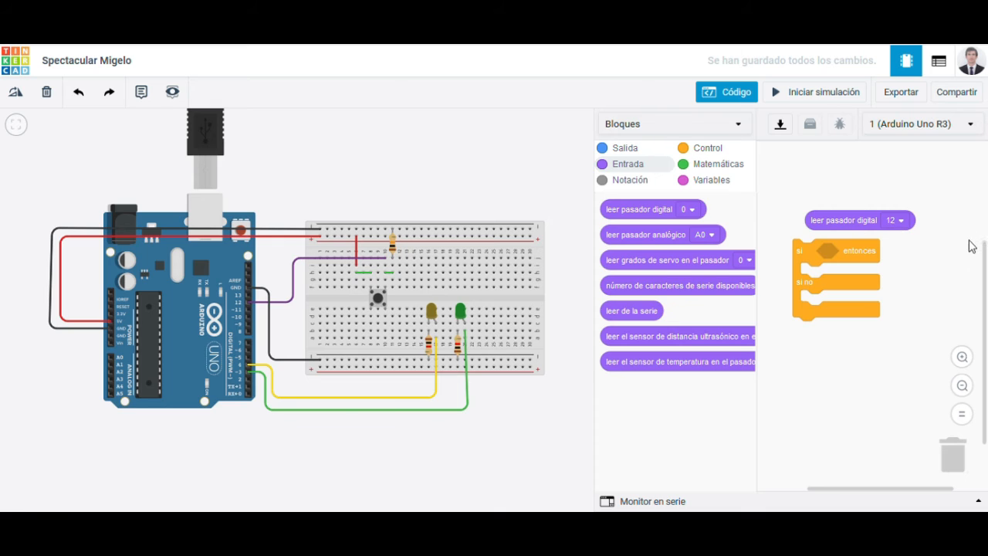
# Step: Insert a "<" comparison block as the conditional's condition and place the pin 12 reading in its first operand
pyautogui.click(706, 164)
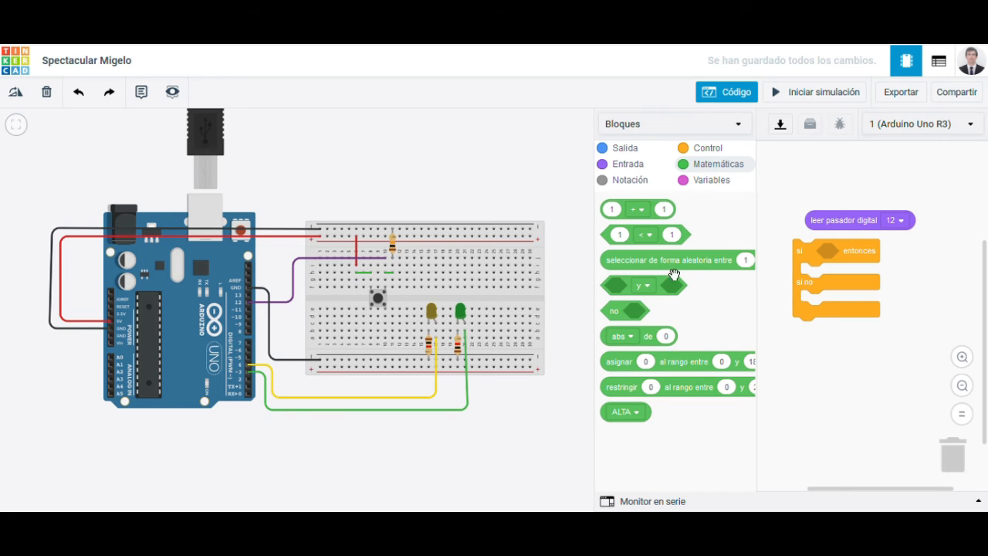
pyautogui.moveTo(634, 220); pyautogui.dragTo(803, 261)
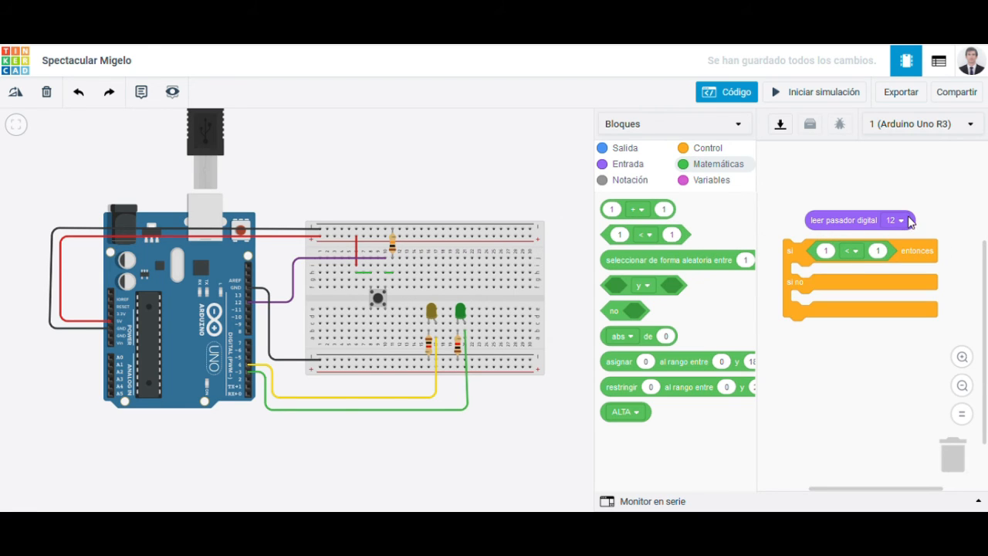
pyautogui.moveTo(920, 223); pyautogui.dragTo(931, 245)
pyautogui.moveTo(803, 258); pyautogui.dragTo(786, 220)
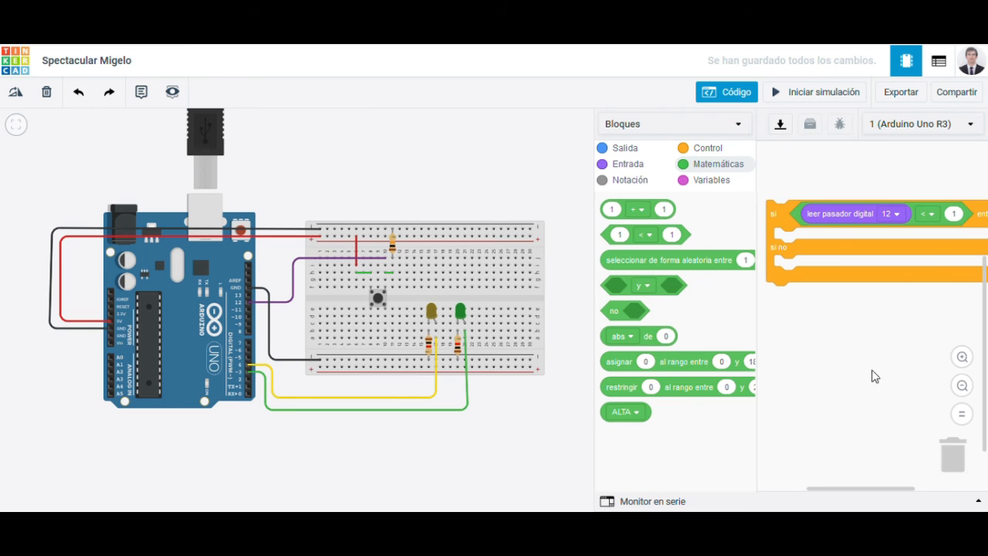
# Step: Complete the condition so it compares the pin 12 reading with ALTA using the "=" operator
pyautogui.moveTo(601, 303); pyautogui.dragTo(495, 293)
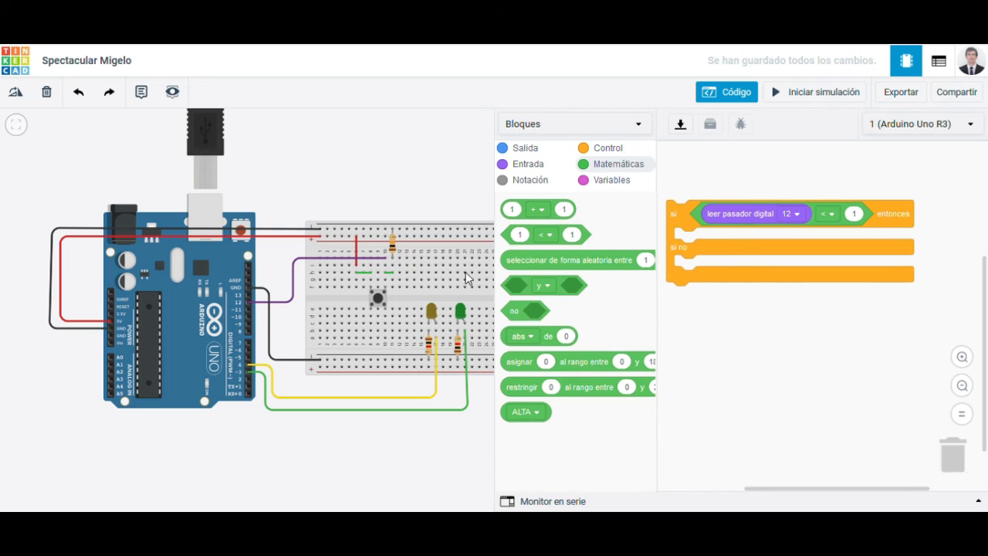
pyautogui.click(16, 132)
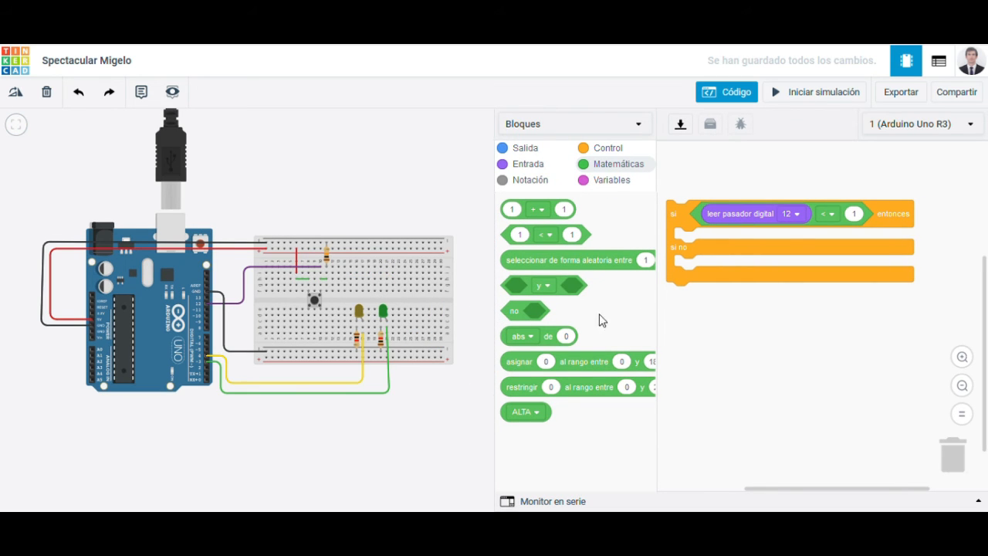
pyautogui.click(829, 215)
pyautogui.click(859, 217)
pyautogui.click(859, 286)
pyautogui.moveTo(515, 423); pyautogui.dragTo(861, 224)
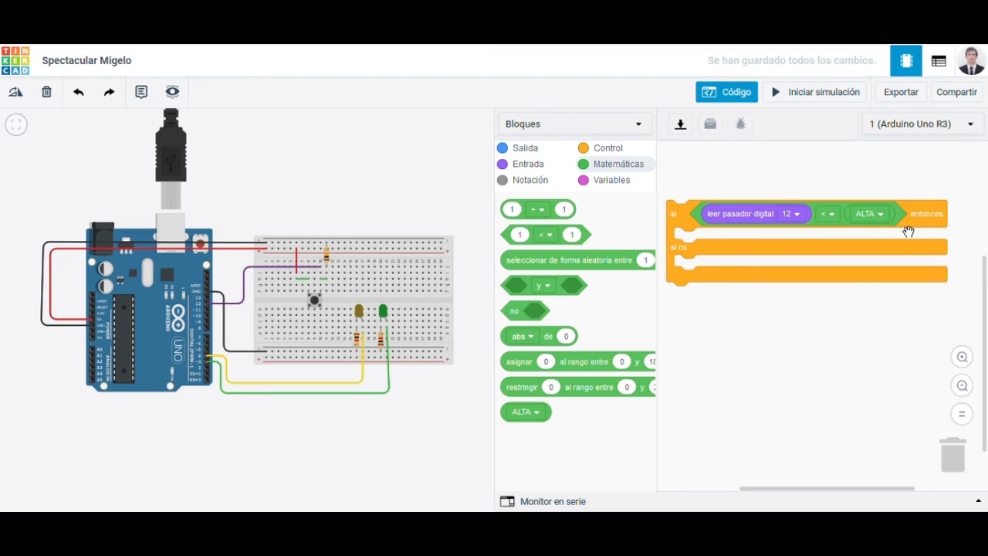
pyautogui.click(833, 216)
pyautogui.click(808, 271)
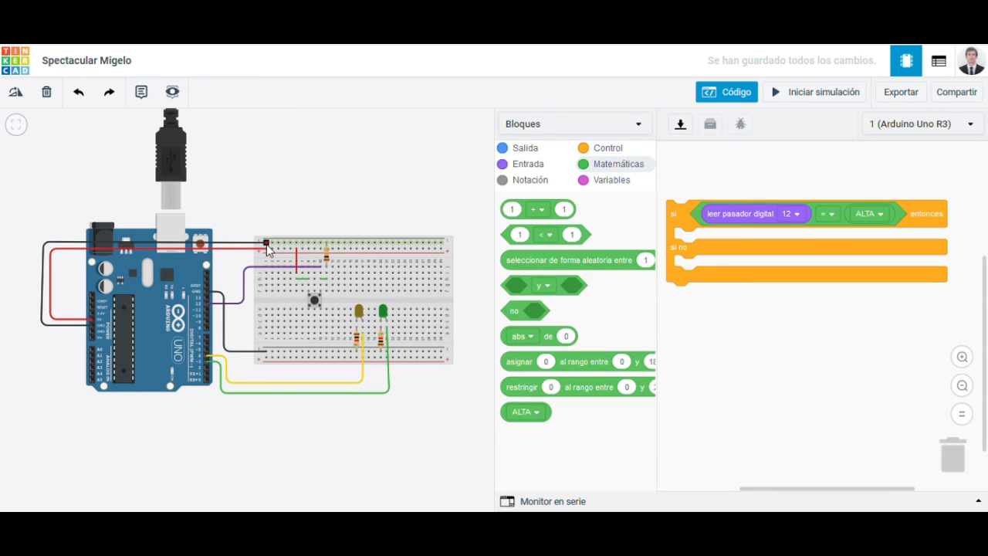
pyautogui.click(322, 268)
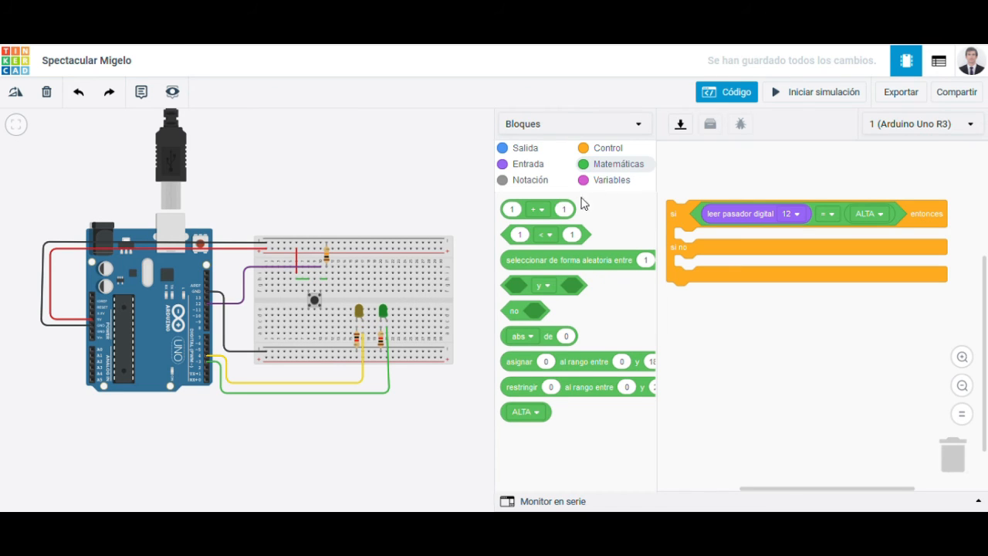
# Step: Add a "definir pasador" block to the "entonces" branch that sets pin 4 to BAJA
pyautogui.click(527, 150)
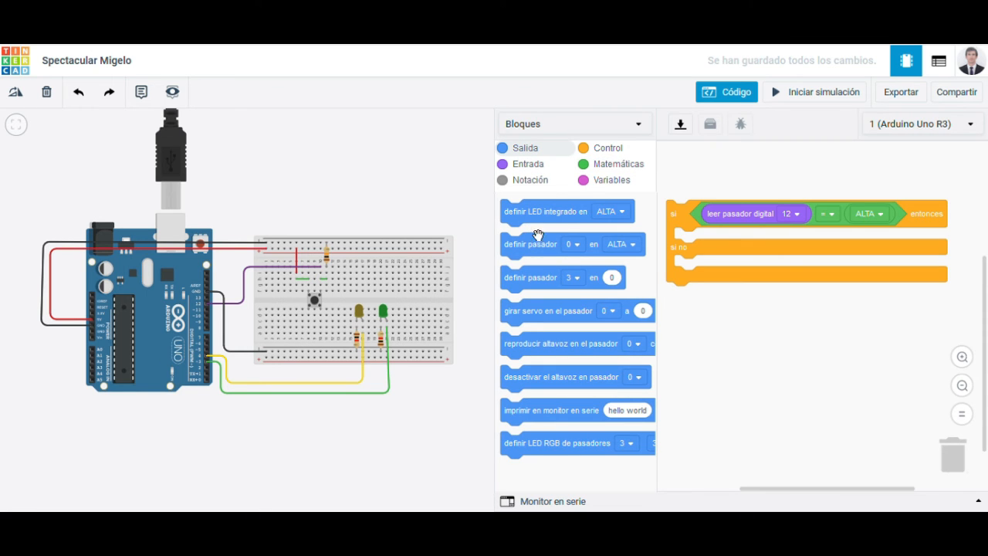
pyautogui.moveTo(545, 255); pyautogui.dragTo(687, 258)
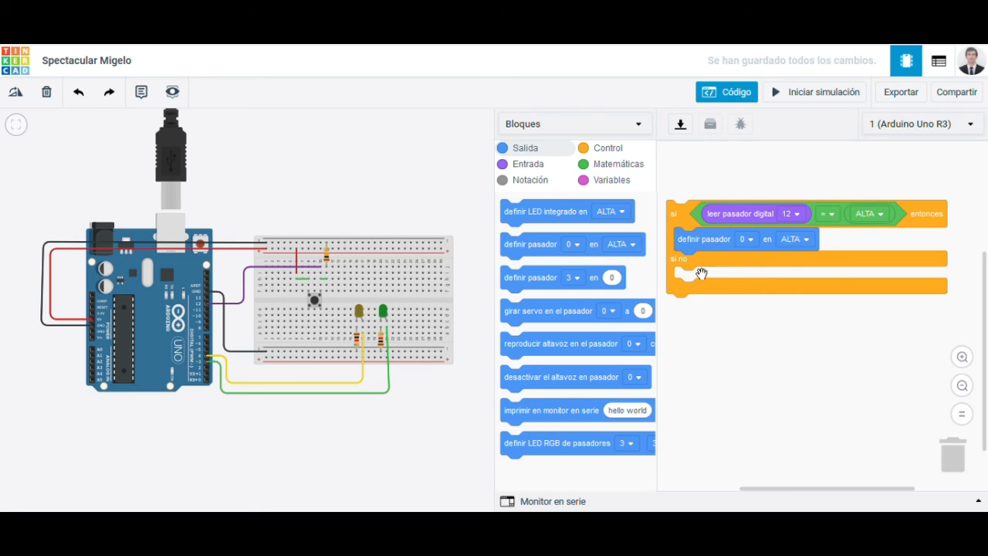
pyautogui.click(753, 239)
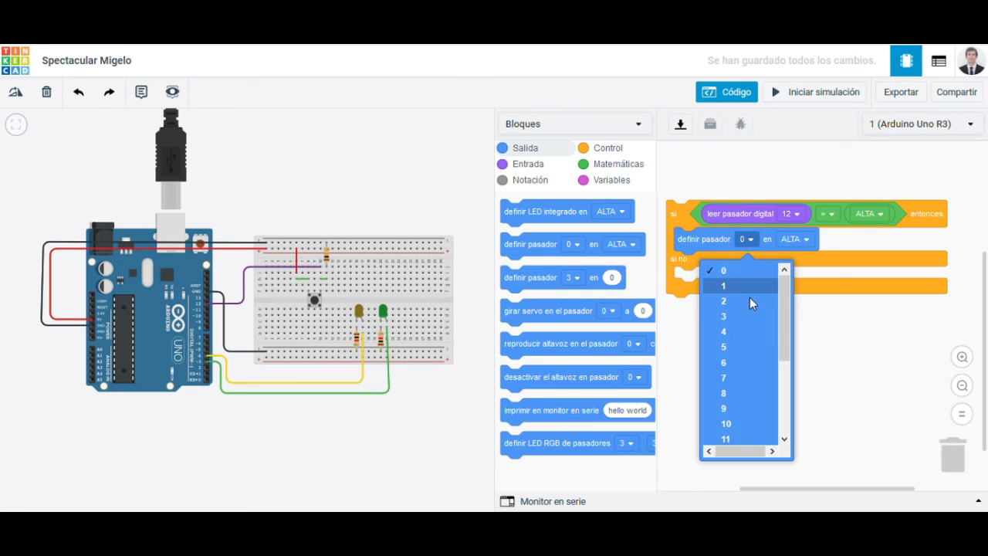
pyautogui.click(743, 340)
pyautogui.click(807, 238)
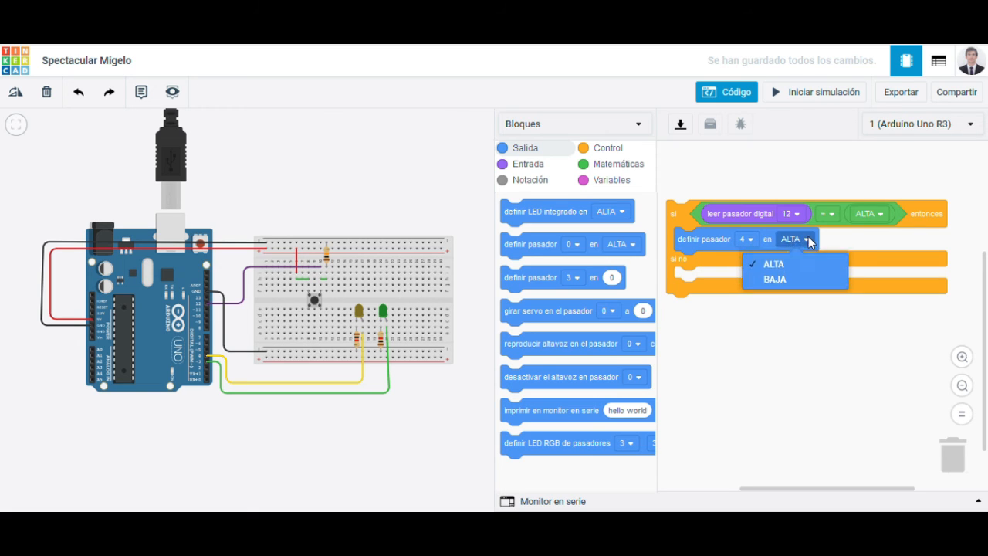
pyautogui.click(799, 283)
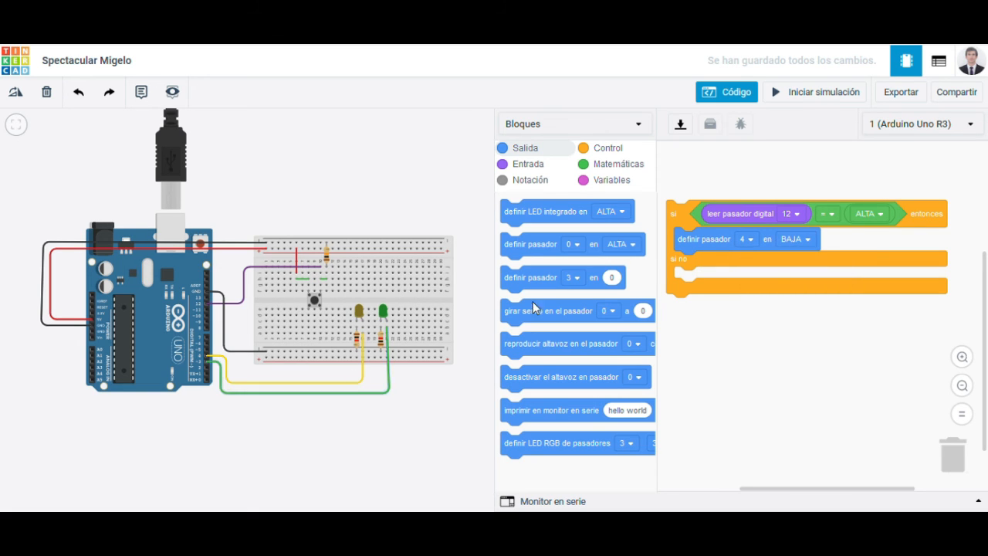
# Step: Add a second "definir pasador" block below it in the "entonces" branch that sets pin 3 to ALTA
pyautogui.moveTo(615, 258); pyautogui.dragTo(746, 262)
pyautogui.click(747, 262)
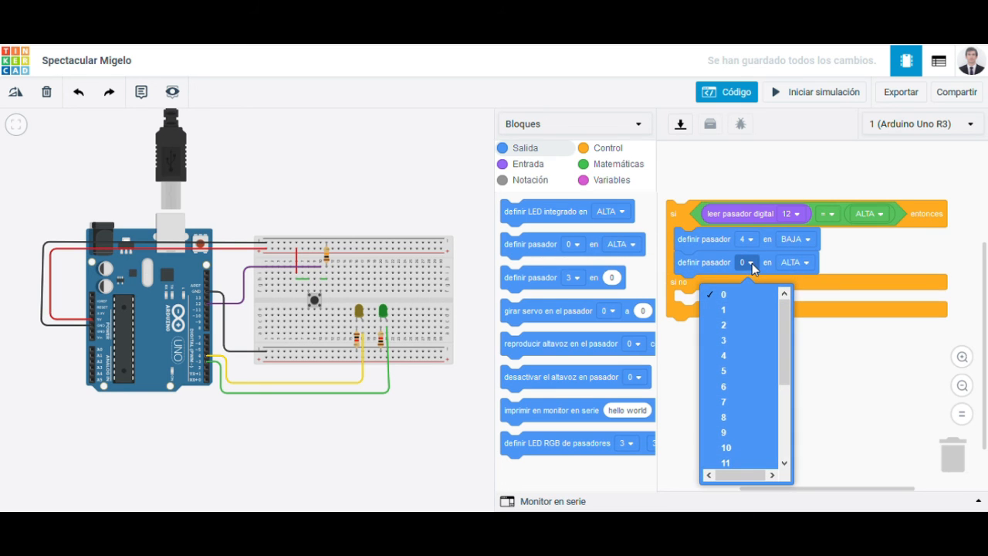
pyautogui.click(741, 340)
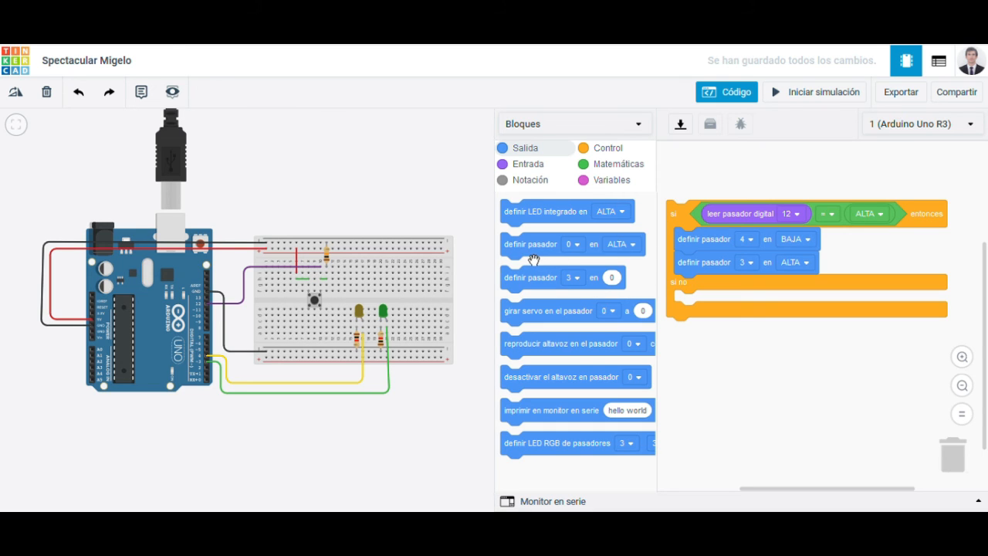
# Step: Add two "definir pasador" blocks to the "si no" branch and set the first one to pin 4 in ALTA
pyautogui.moveTo(533, 260); pyautogui.dragTo(706, 303)
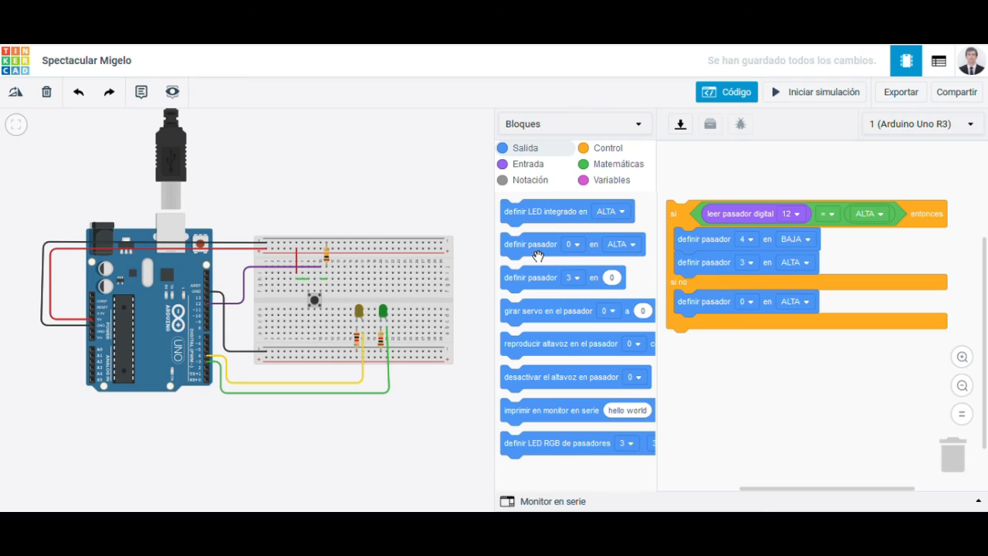
pyautogui.moveTo(538, 256); pyautogui.dragTo(717, 333)
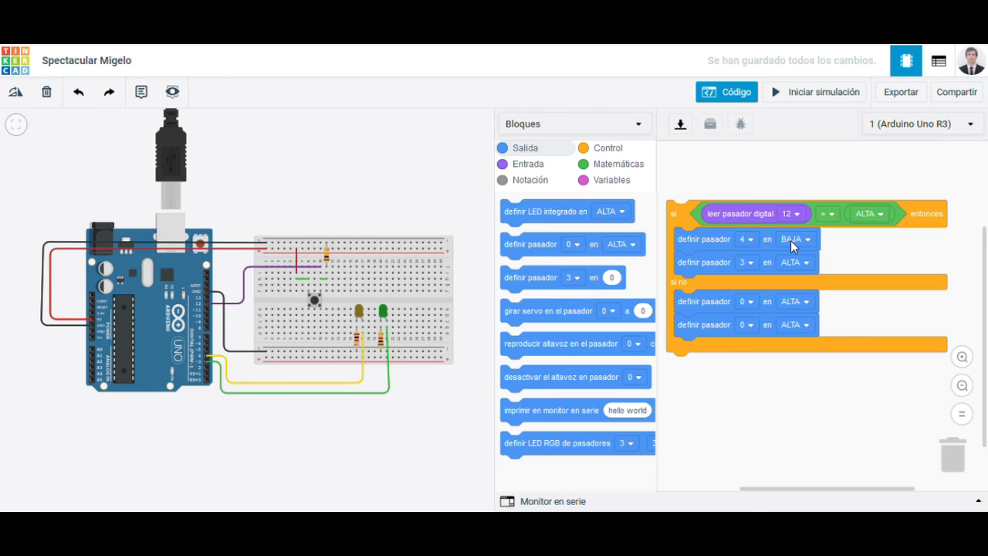
pyautogui.click(749, 302)
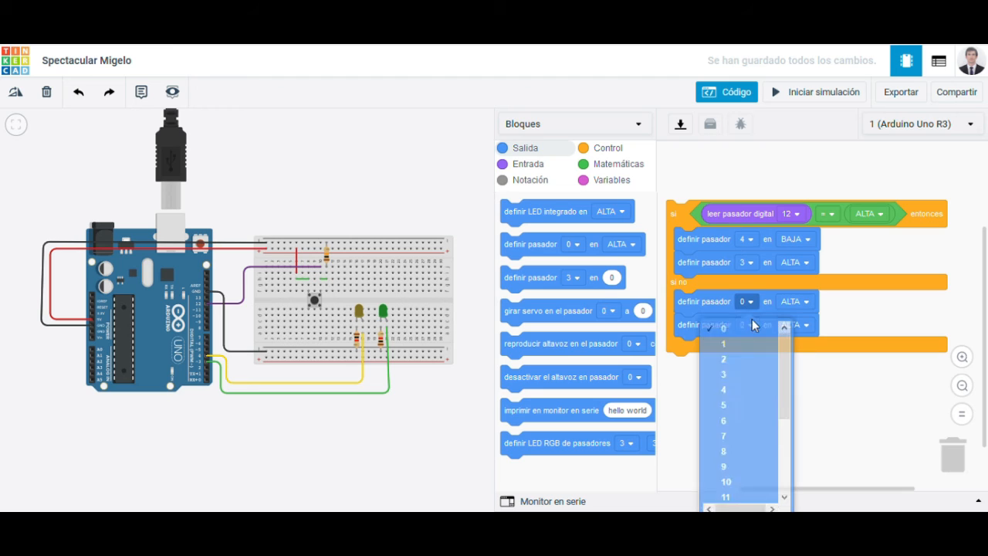
pyautogui.click(741, 381)
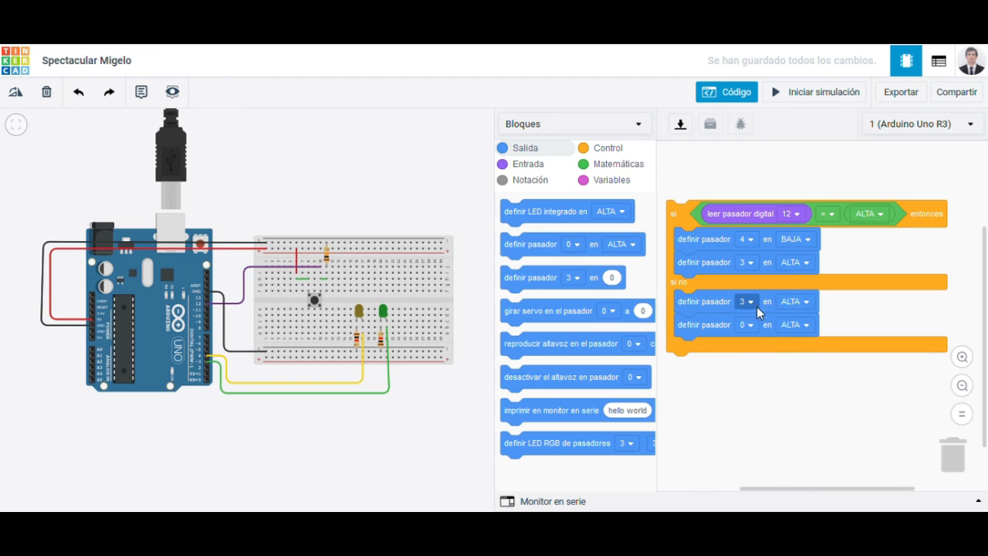
pyautogui.click(757, 307)
pyautogui.click(742, 399)
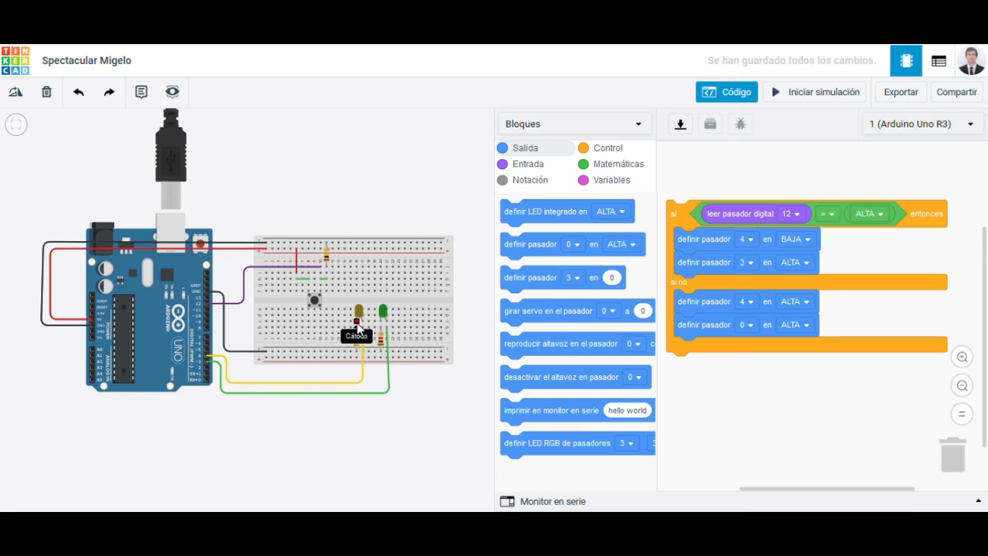
pyautogui.click(805, 323)
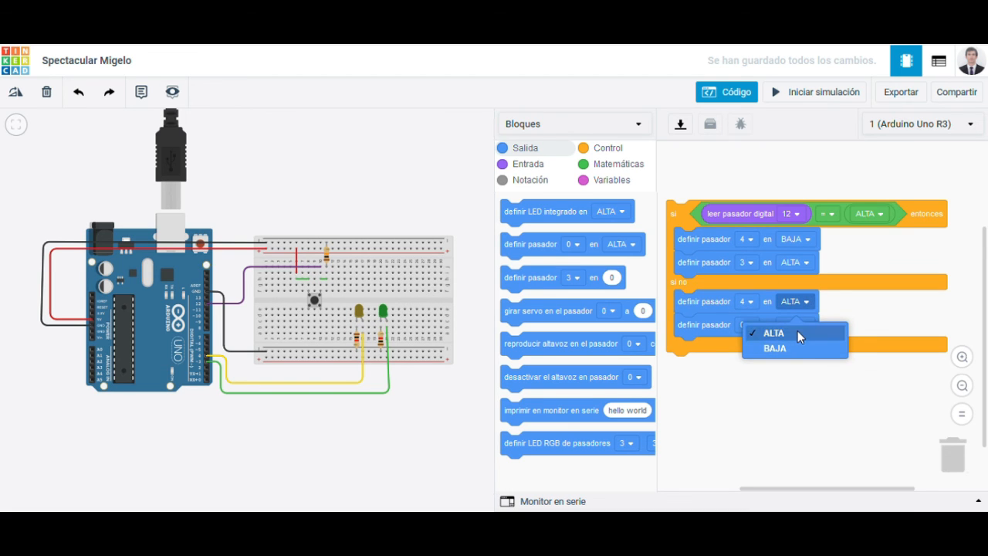
pyautogui.click(798, 326)
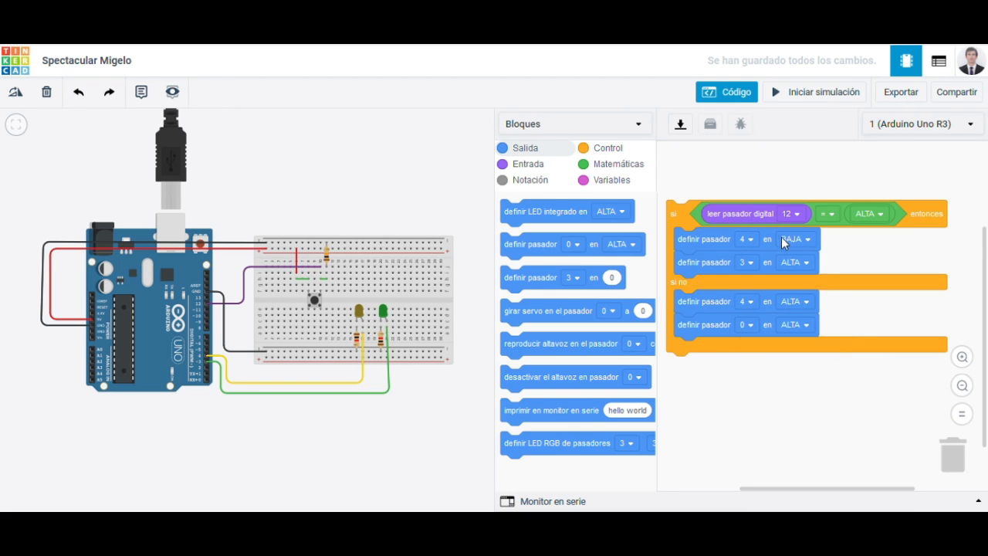
# Step: Set the second output block in the "si no" branch to pin 3 in BAJA
pyautogui.click(749, 325)
pyautogui.click(735, 401)
pyautogui.click(807, 324)
pyautogui.click(791, 371)
# Step: Start the simulation and operate the breadboard pushbutton to test how the LEDs respond
pyautogui.click(781, 94)
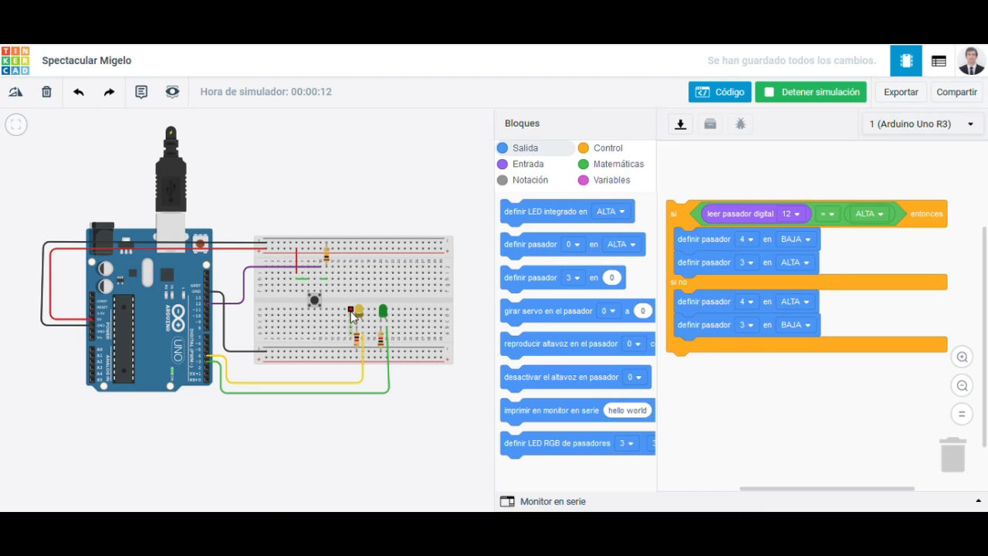
pyautogui.click(314, 304)
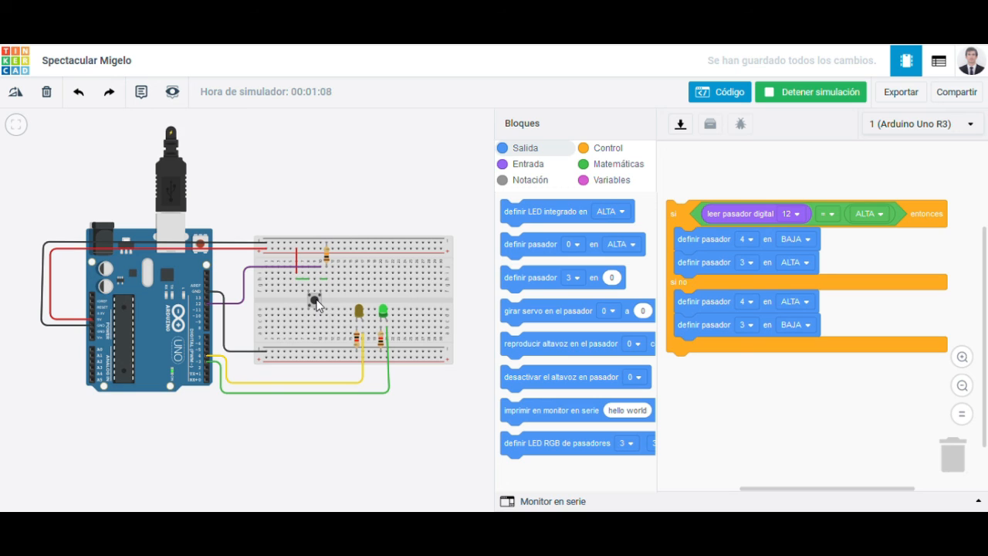
pyautogui.click(316, 302)
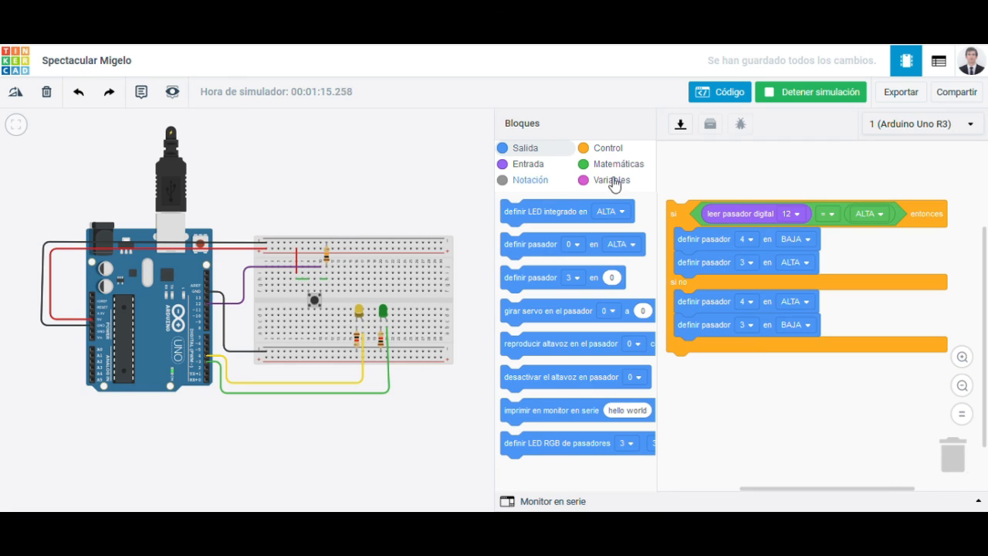
# Step: Add a 3-second "esperar" block at the end of the "entonces" branch and test the pushbutton in a new simulation
pyautogui.click(597, 153)
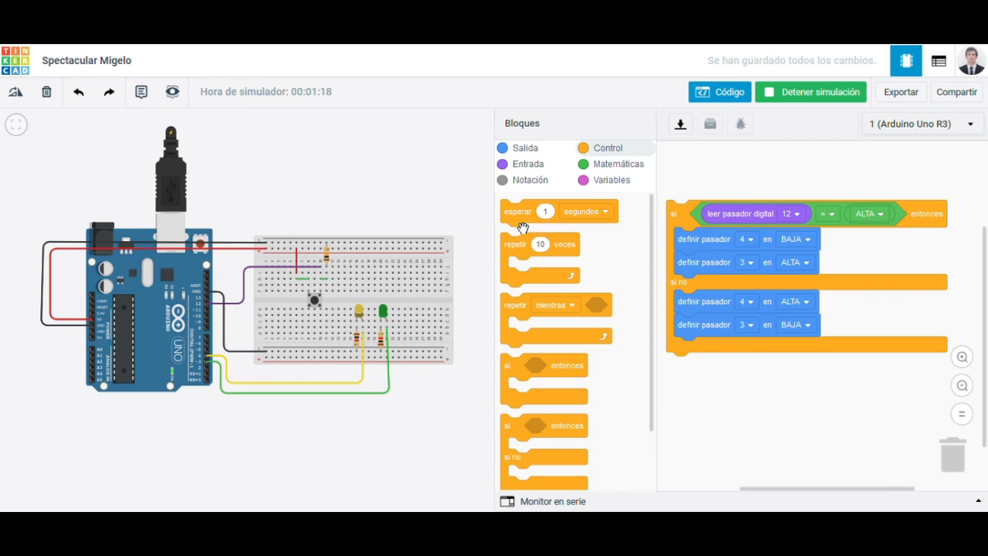
pyautogui.moveTo(521, 227); pyautogui.dragTo(704, 298)
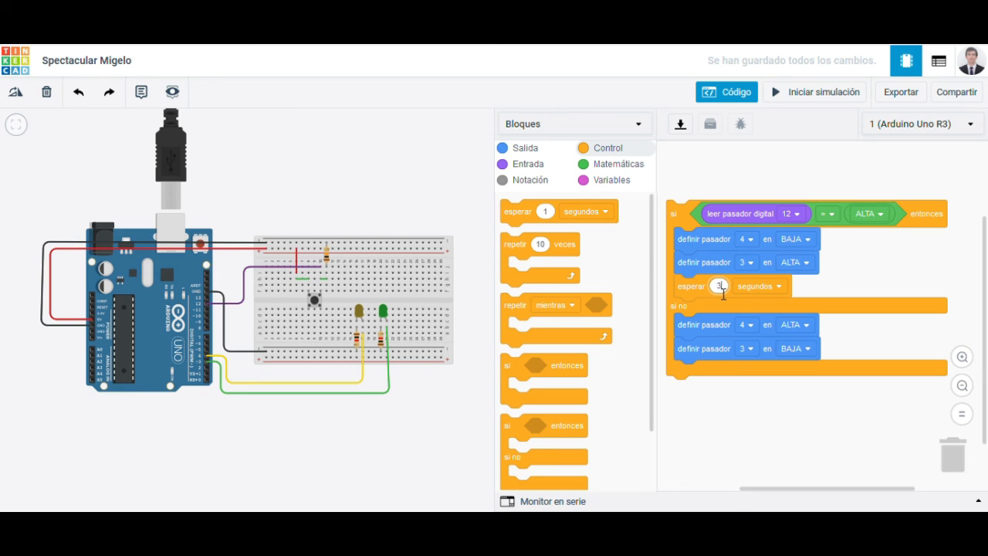
pyautogui.click(816, 94)
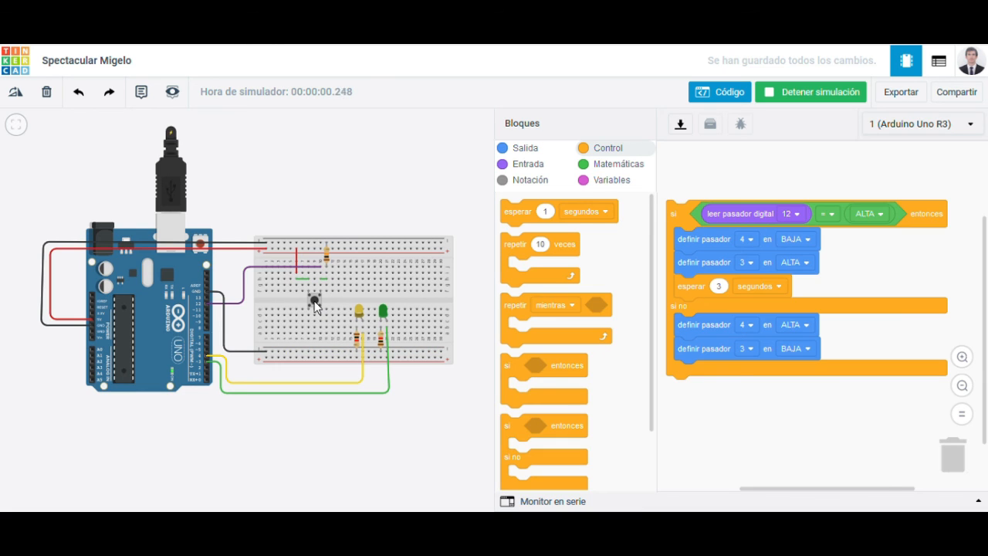
pyautogui.click(315, 303)
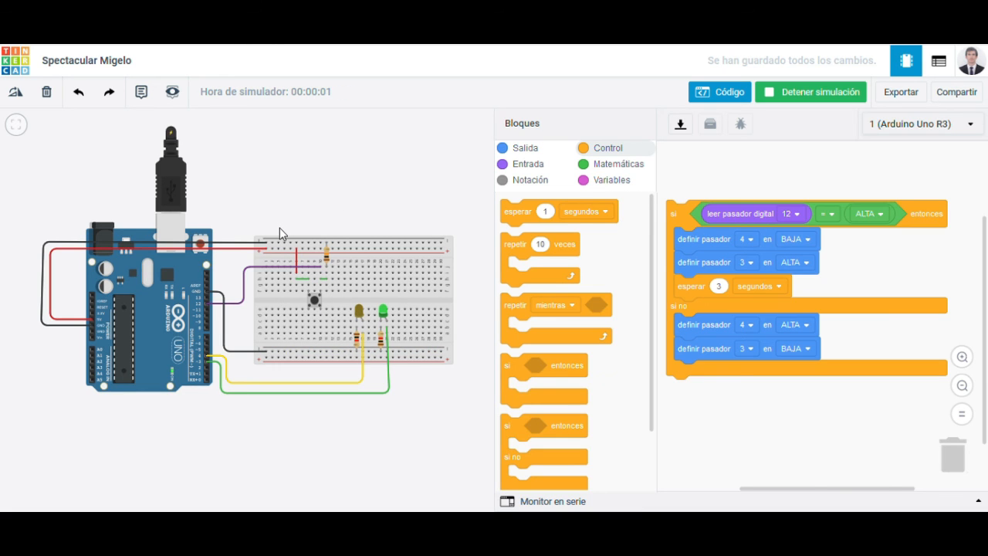